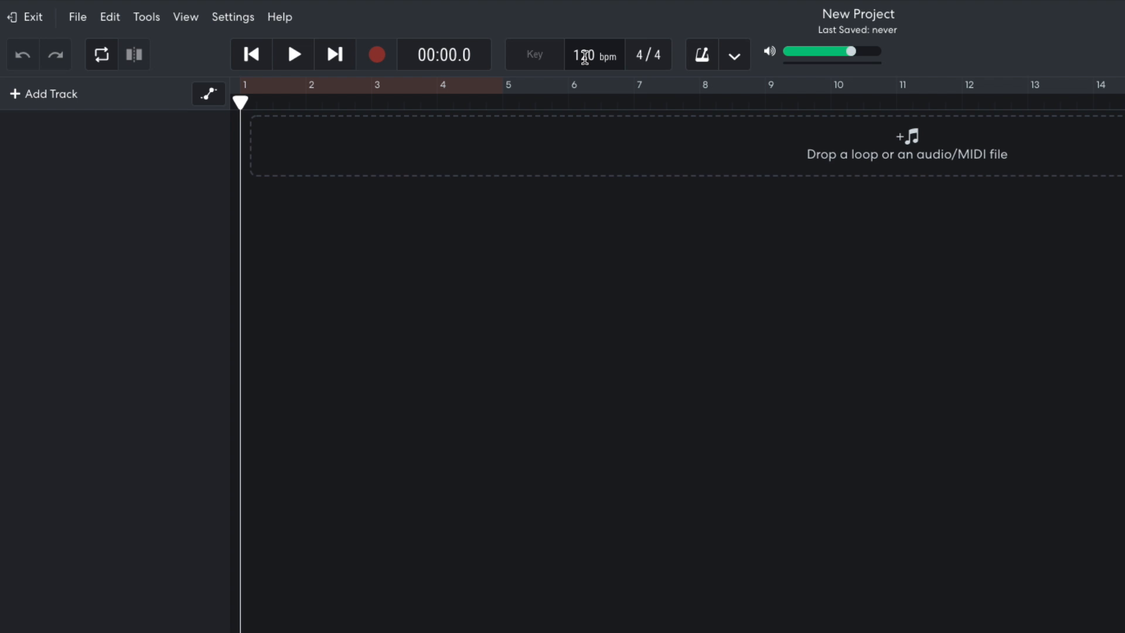
Set the project key to A minor.
click(530, 58)
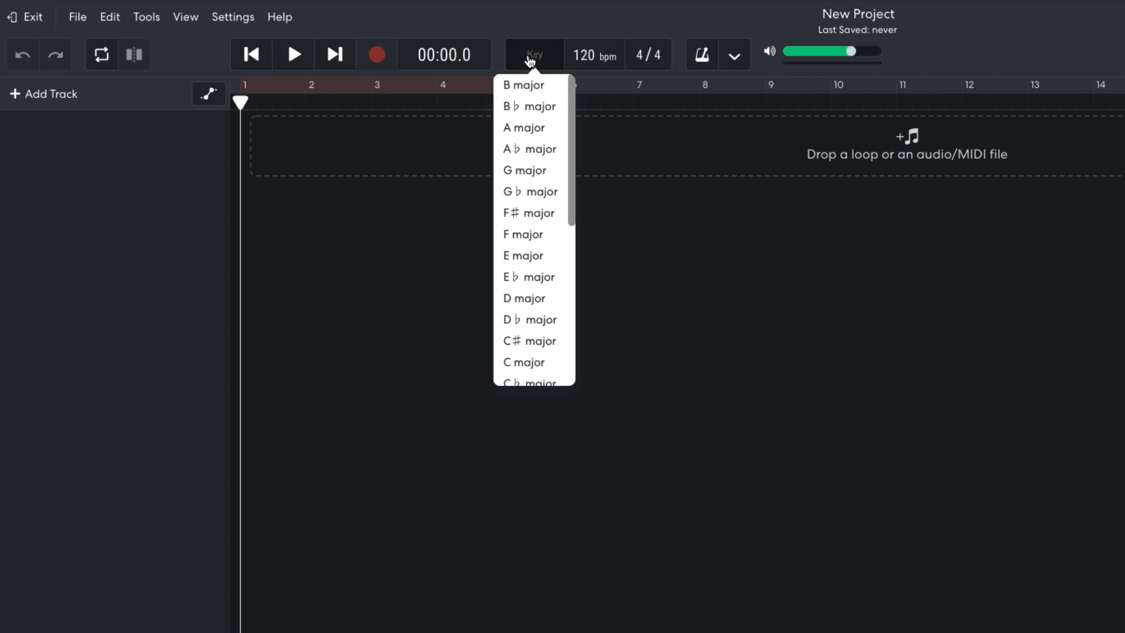
drag(571, 161, 566, 237)
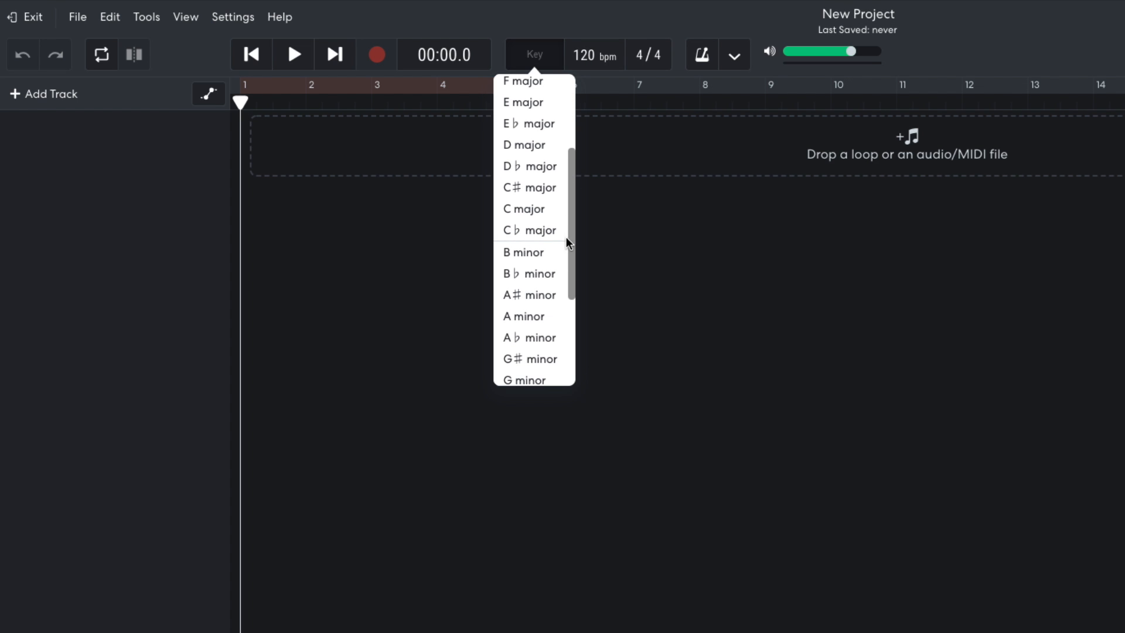
click(545, 316)
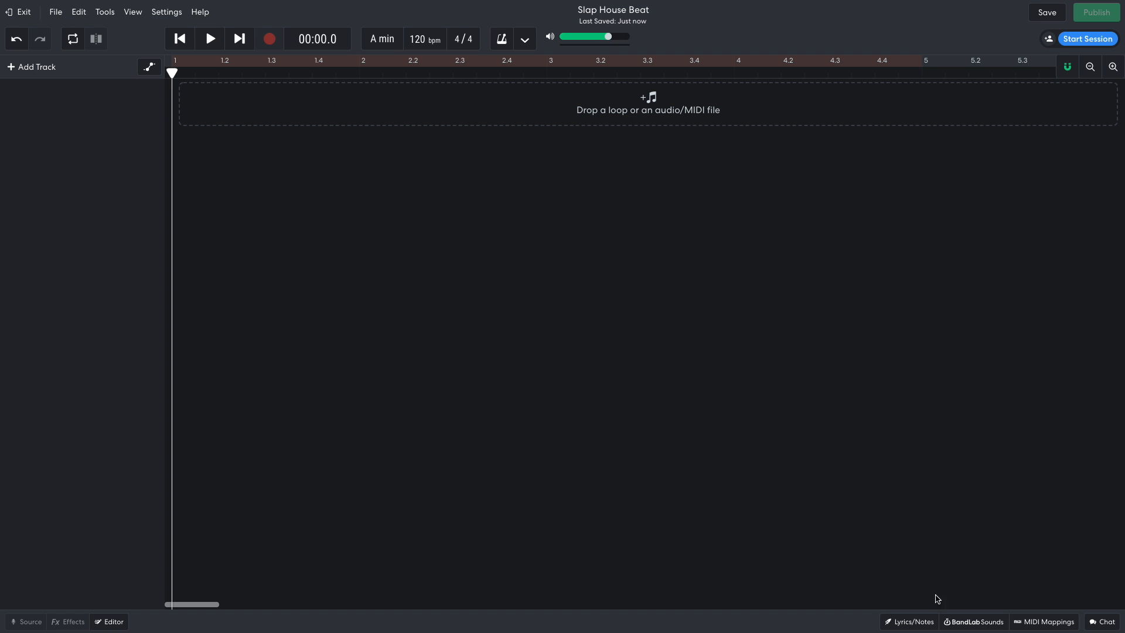
Search the BandLab Sounds loops for "kick" and preview Kickswitch Kick Loop.
click(955, 623)
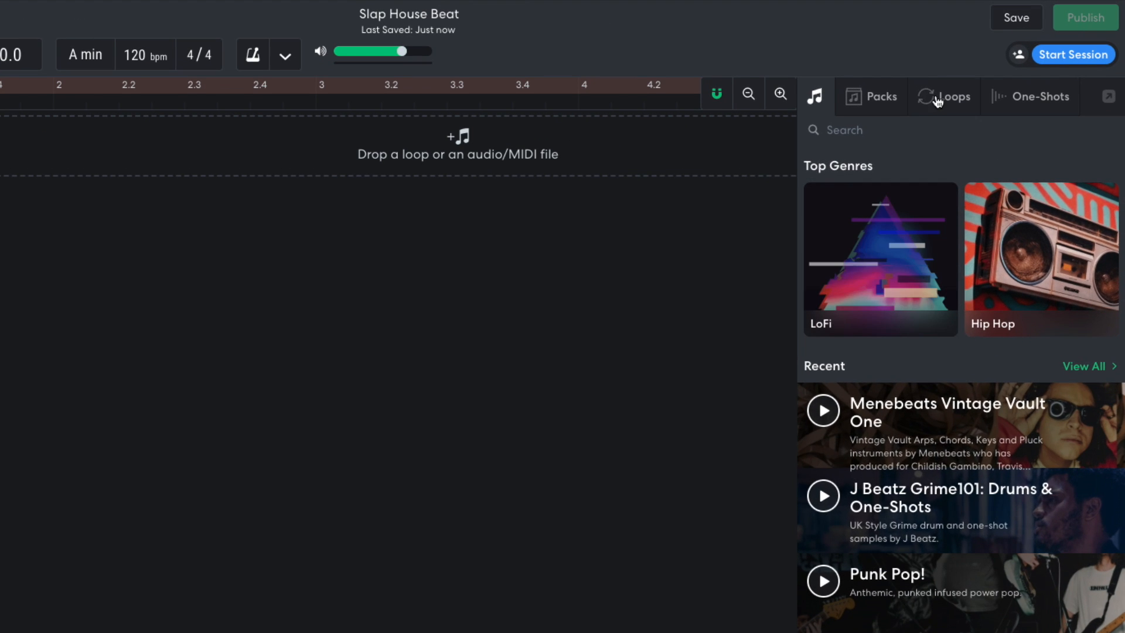
click(991, 71)
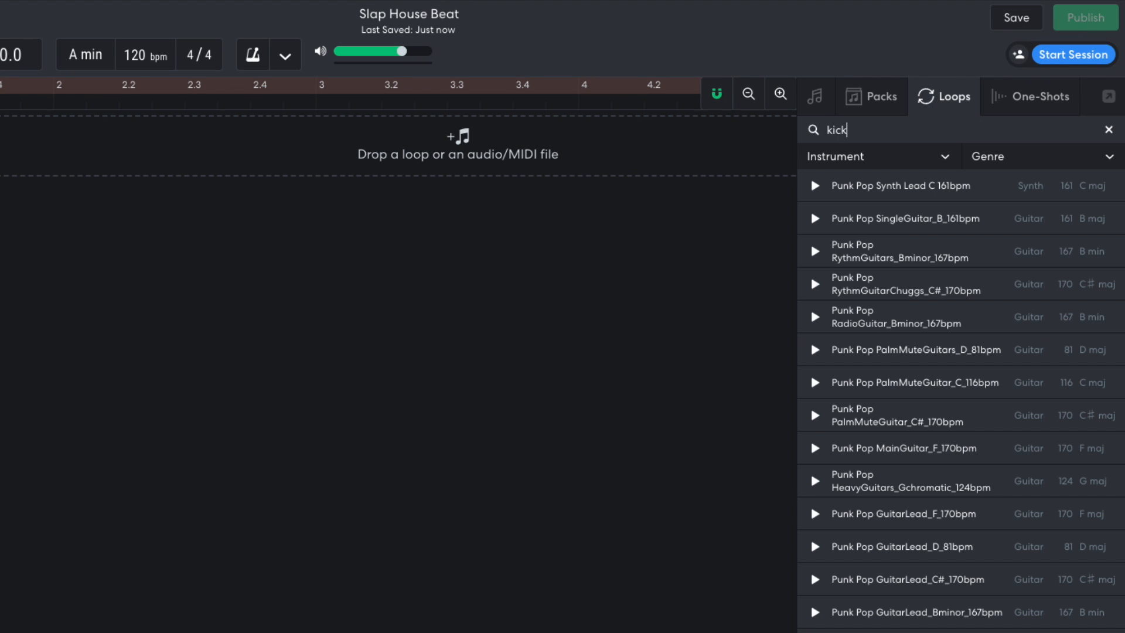
click(816, 186)
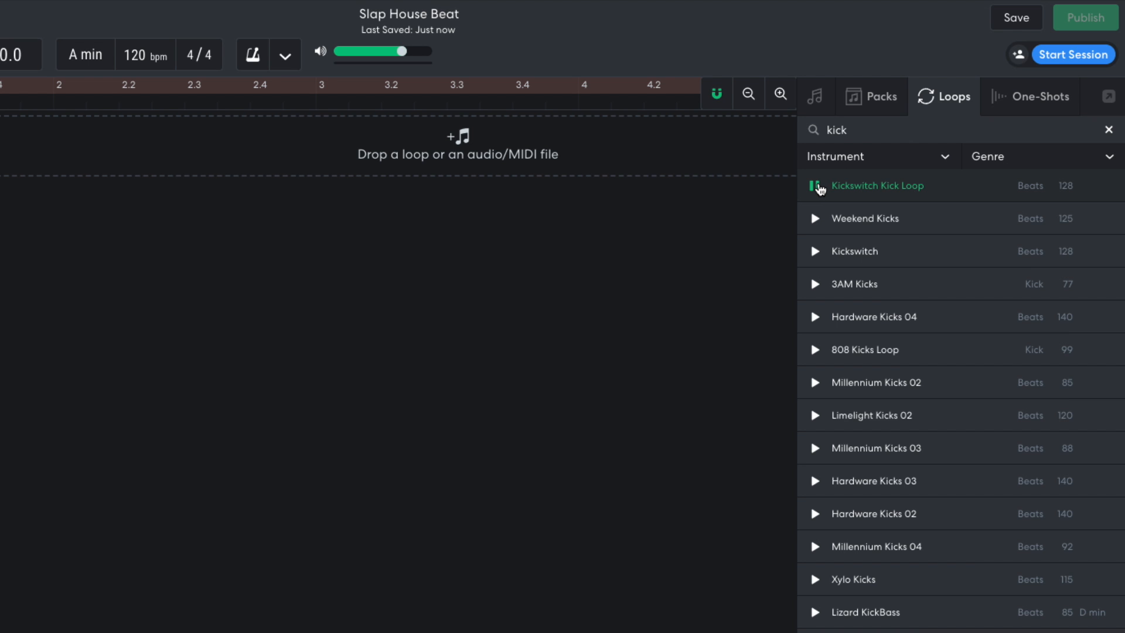
Add a sampler track, load Kickswitch Kick Loop onto pad V and trim the sample to a single kick hit.
click(34, 68)
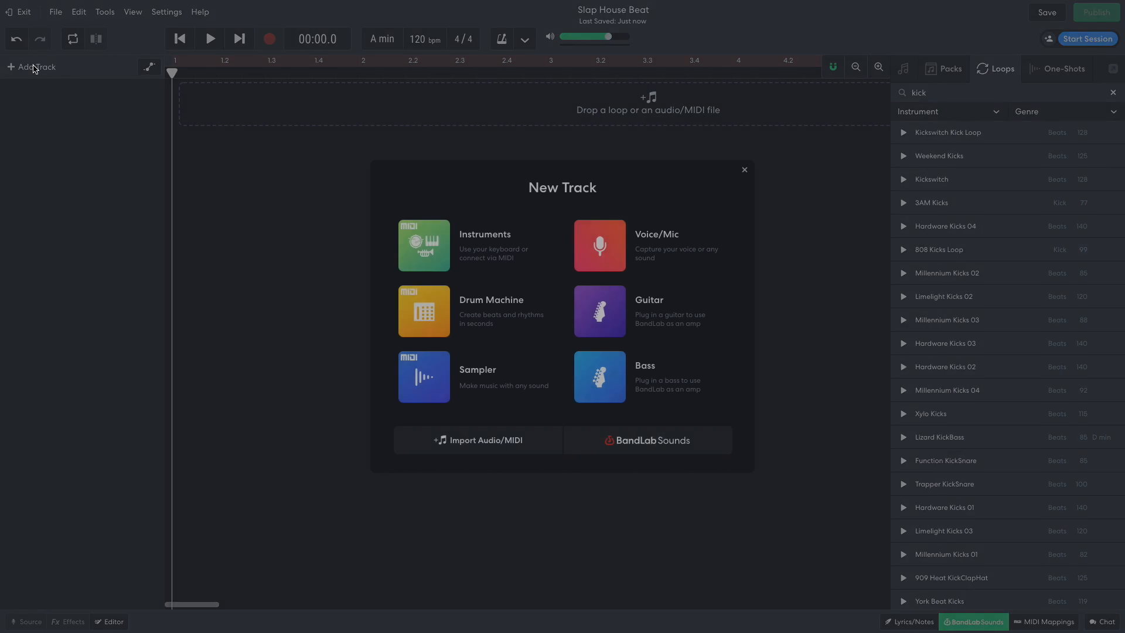
click(410, 370)
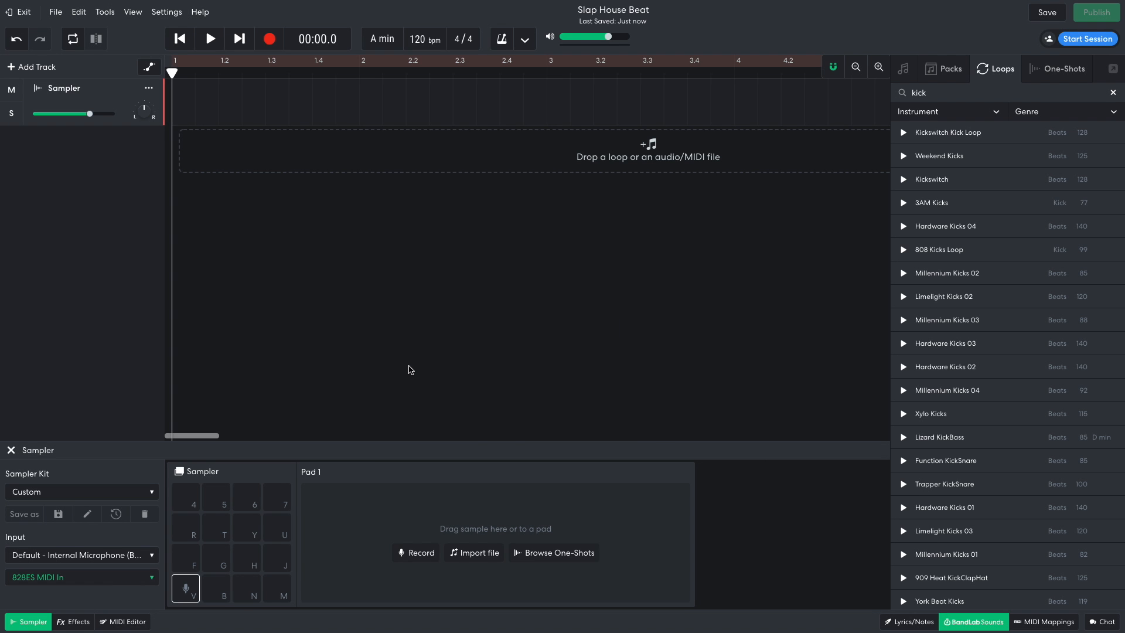
drag(931, 133, 185, 592)
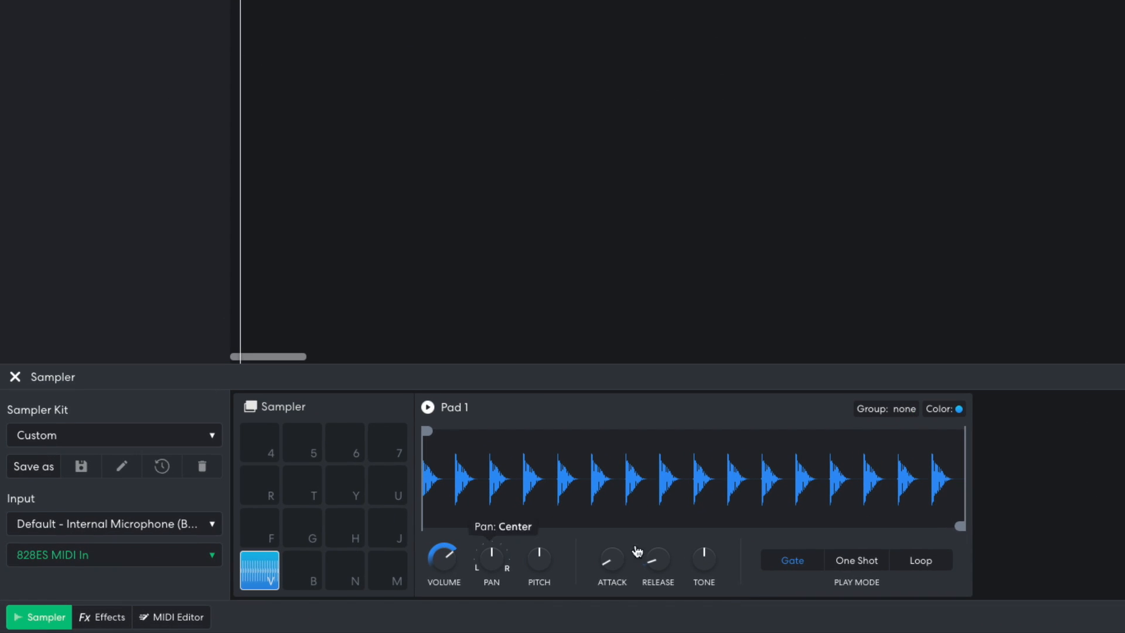
drag(758, 548, 410, 548)
drag(502, 550, 437, 547)
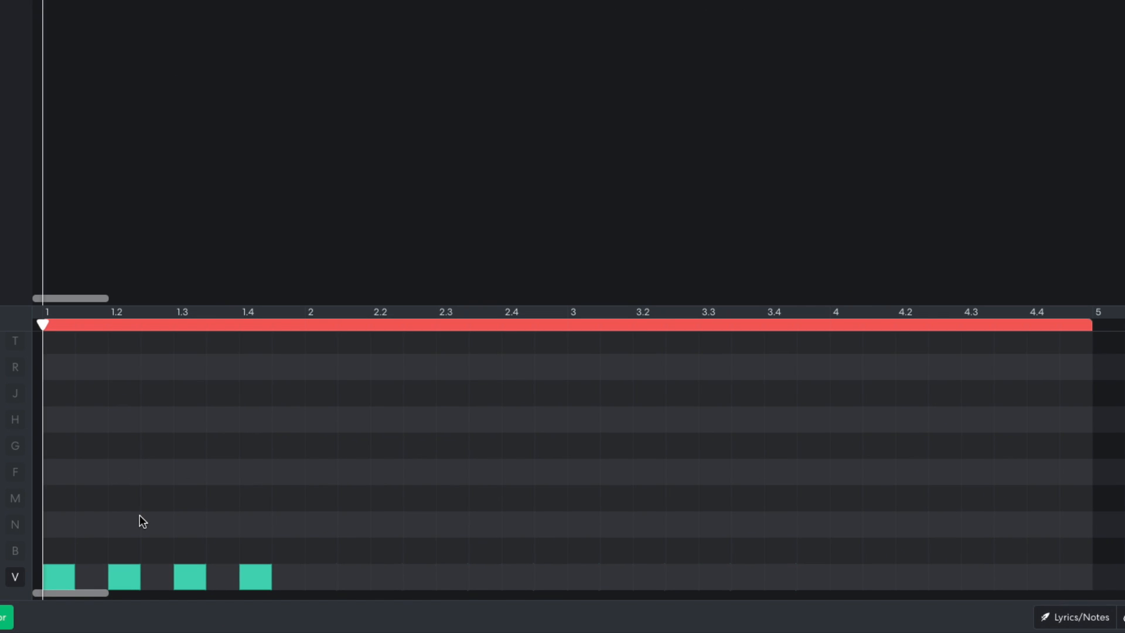
Repeat the bar 1 kick pattern through bar 4, then lower the Kick track's volume and play the beat from the start.
key(space)
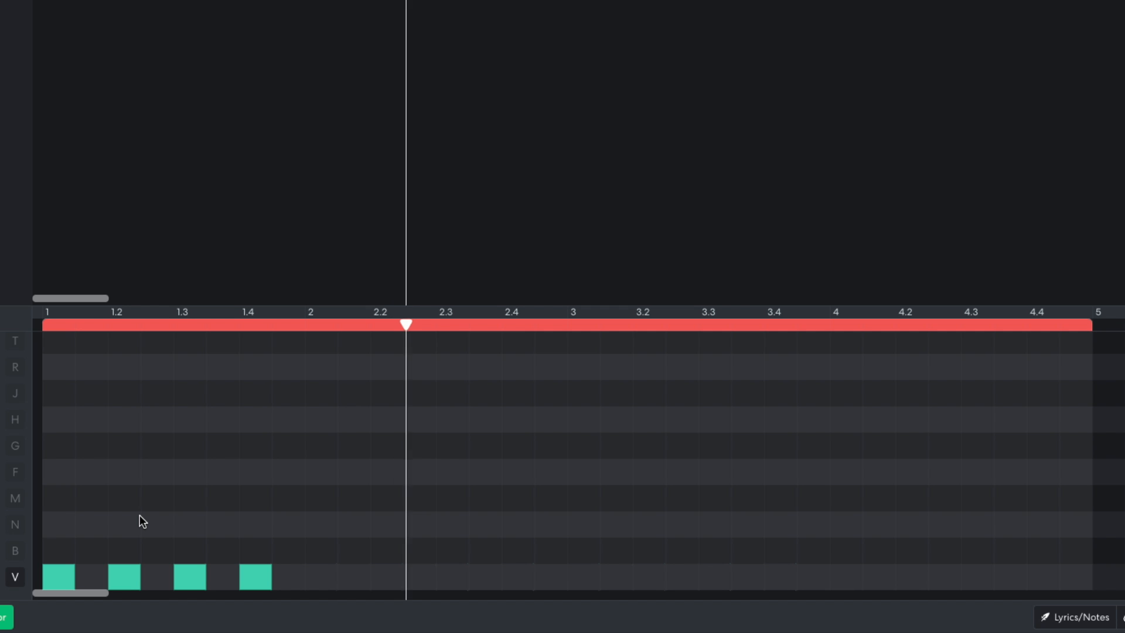
drag(379, 496, 861, 593)
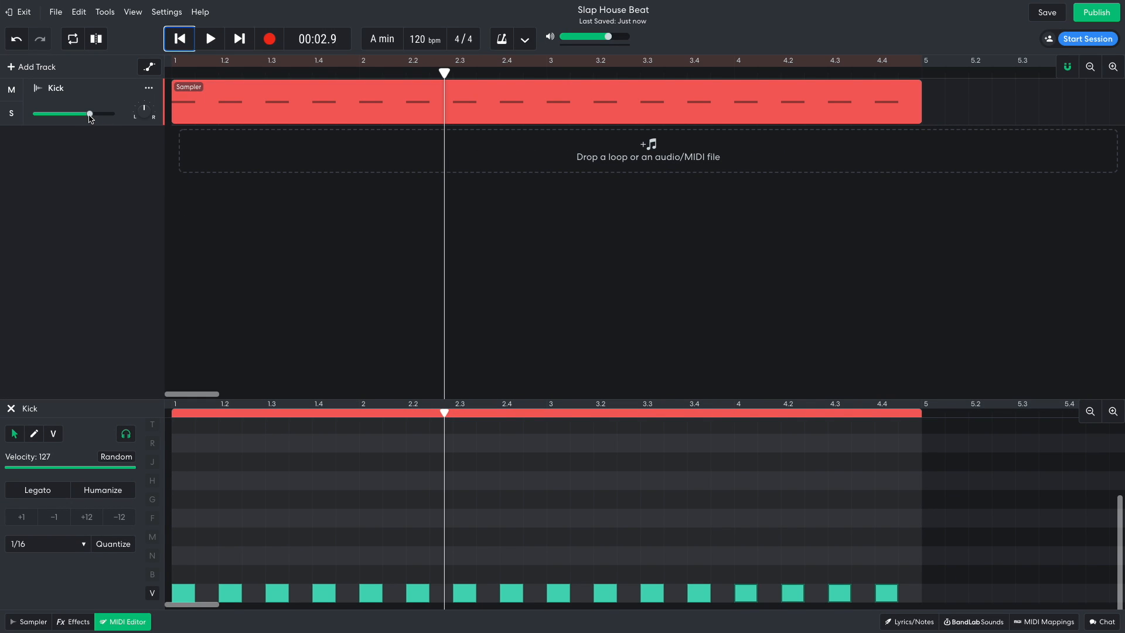
drag(90, 115, 82, 115)
key(Home)
key(space)
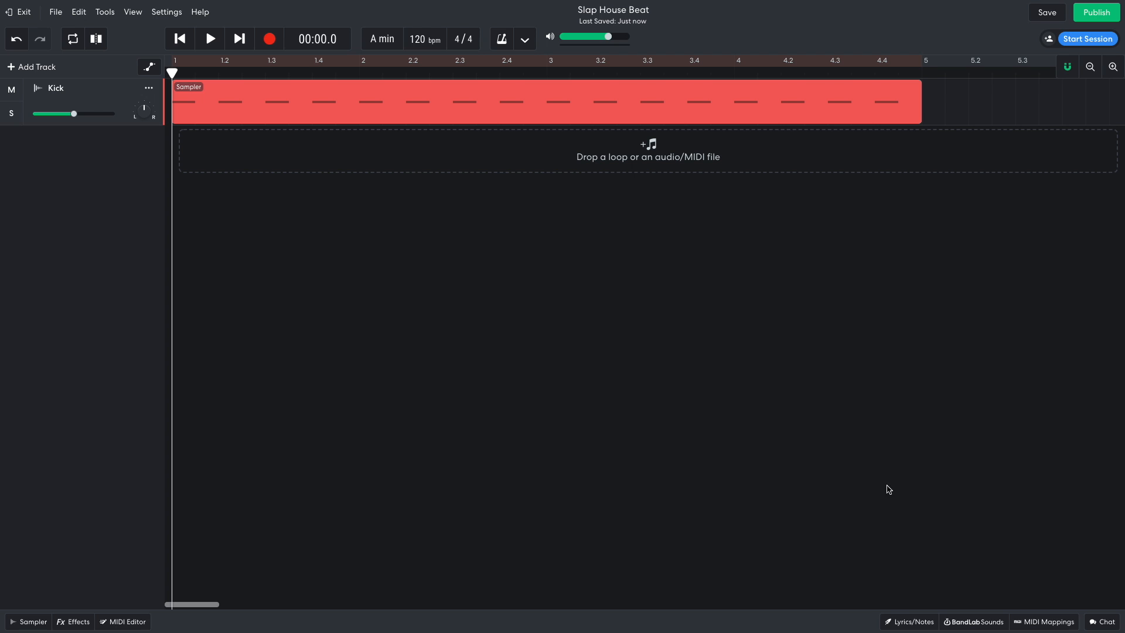
Search the BandLab Sounds one-shots for "clap" and preview SynthFunk_OneShots_Claps1.
click(972, 622)
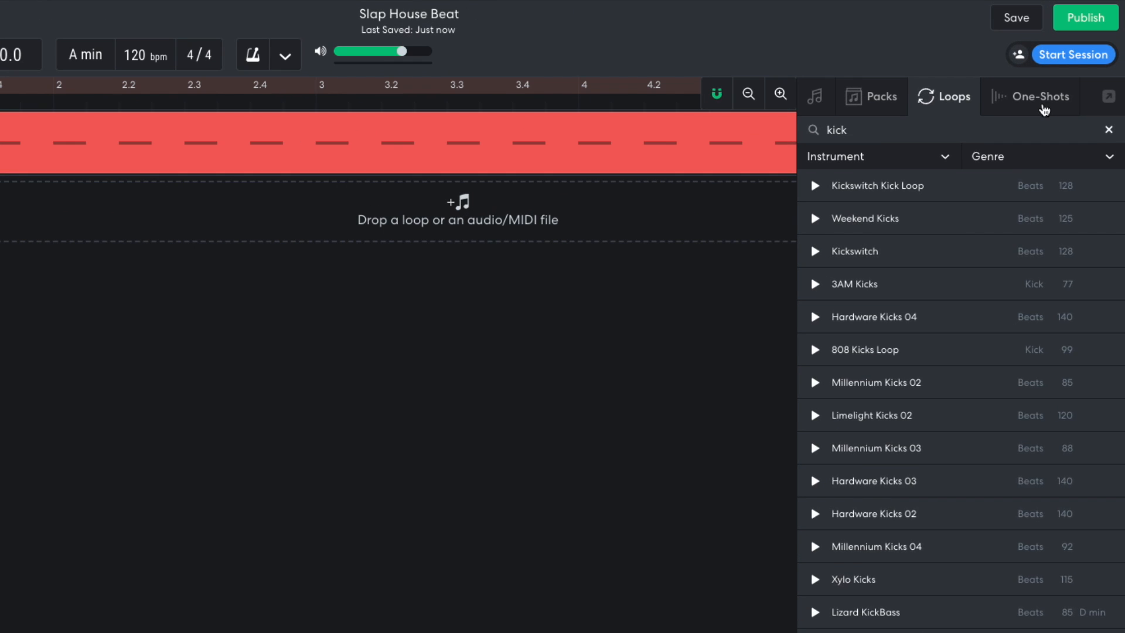
click(1060, 69)
text(clo)
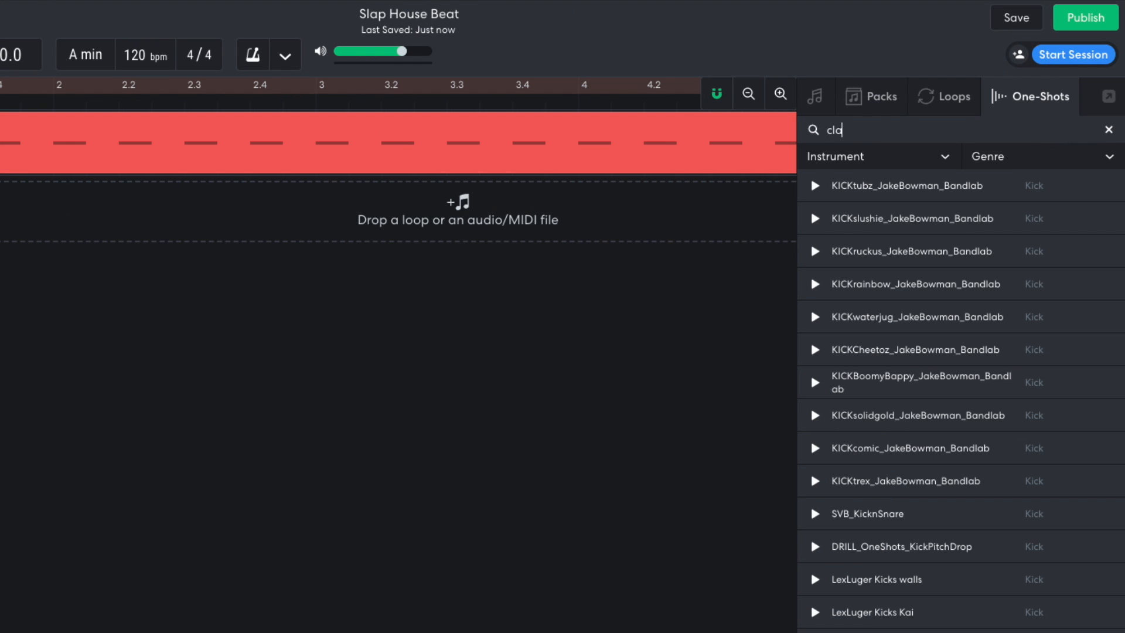
text(p)
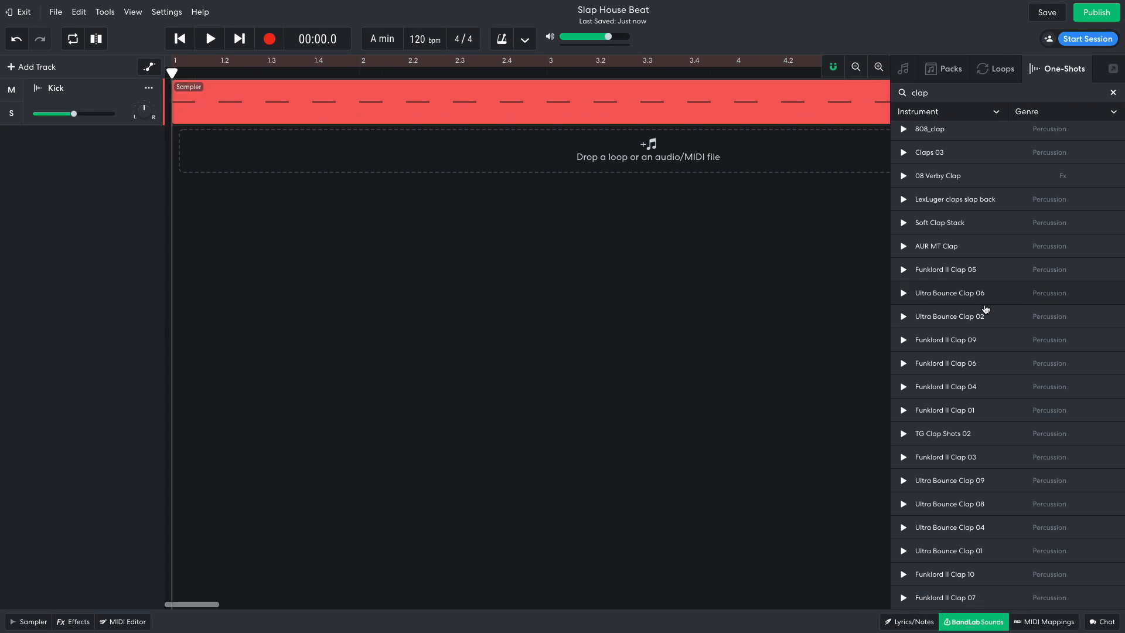
scroll(985, 310, down, 3)
scroll(985, 310, down, 4)
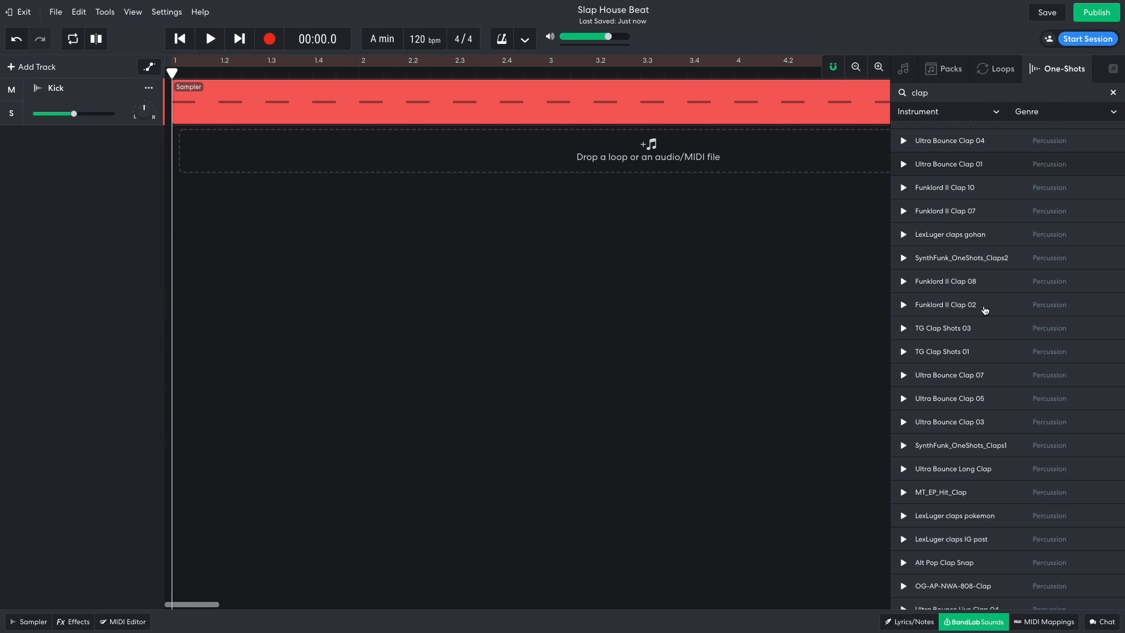
click(903, 445)
Add a second sampler track and load SynthFunk_OneShots_Claps1 onto its pad V.
click(45, 69)
click(425, 378)
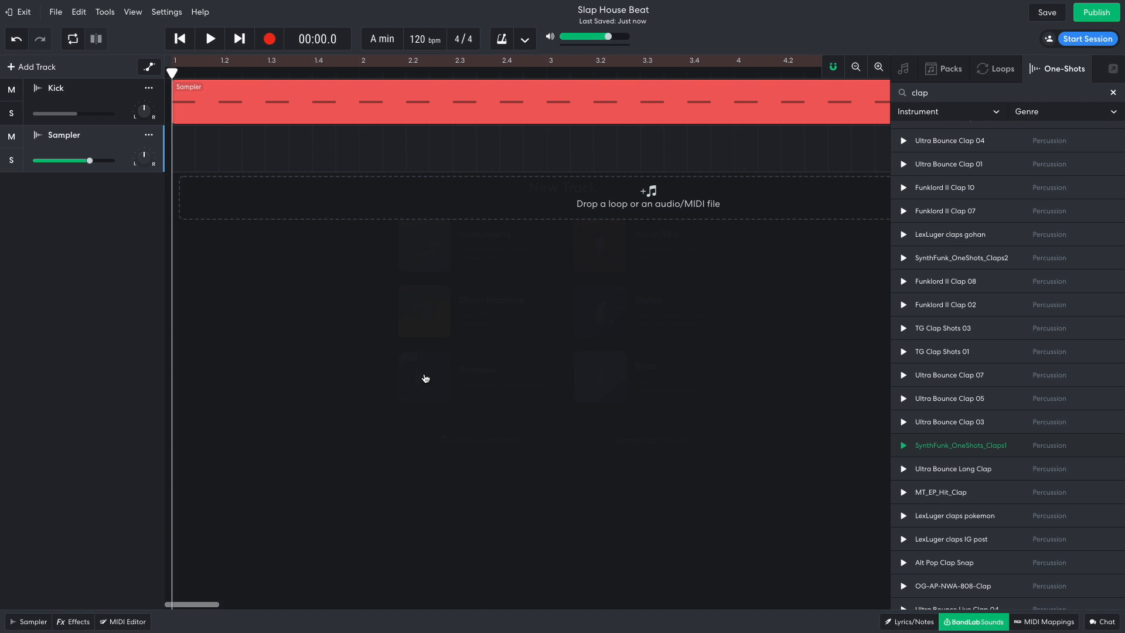
click(26, 621)
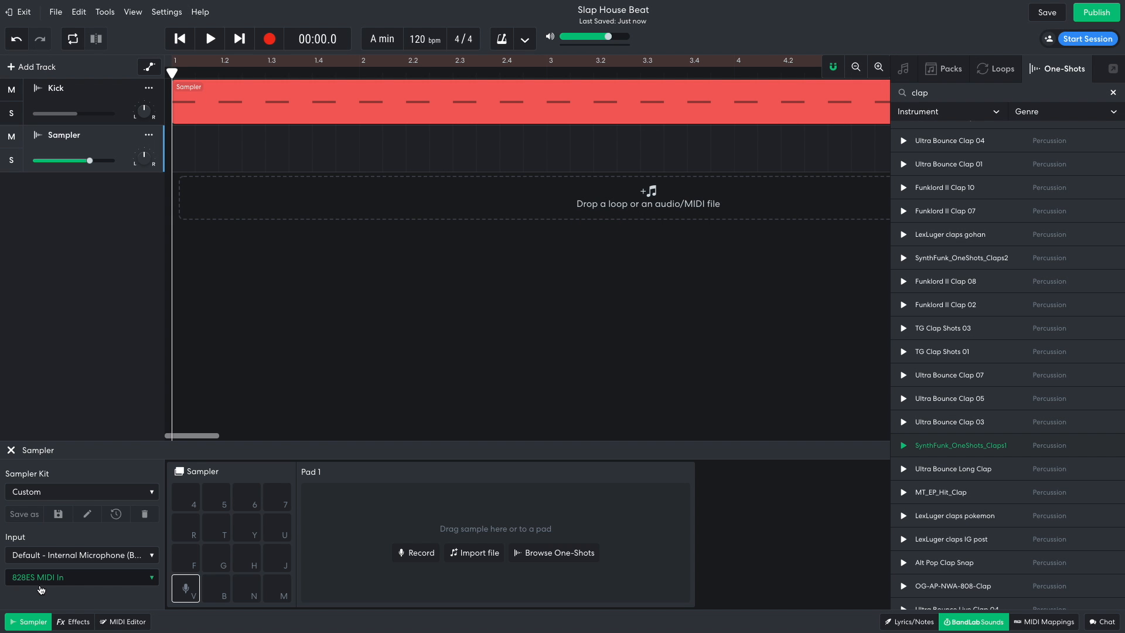
drag(988, 455, 186, 594)
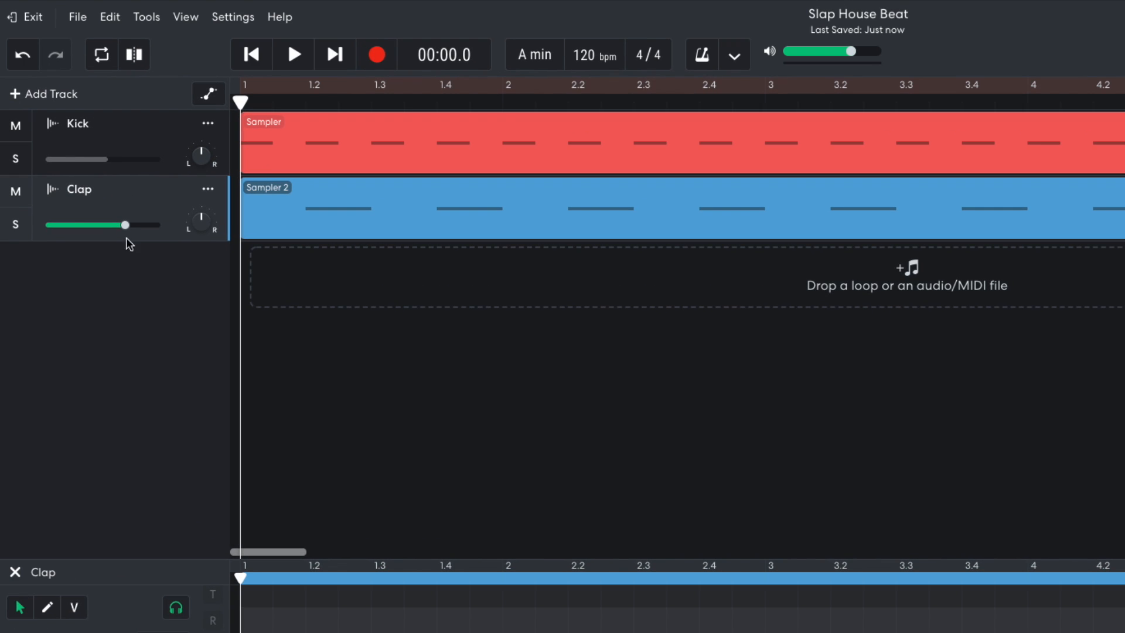
Lower the Clap track's volume and play the kick and clap together.
drag(125, 226, 114, 226)
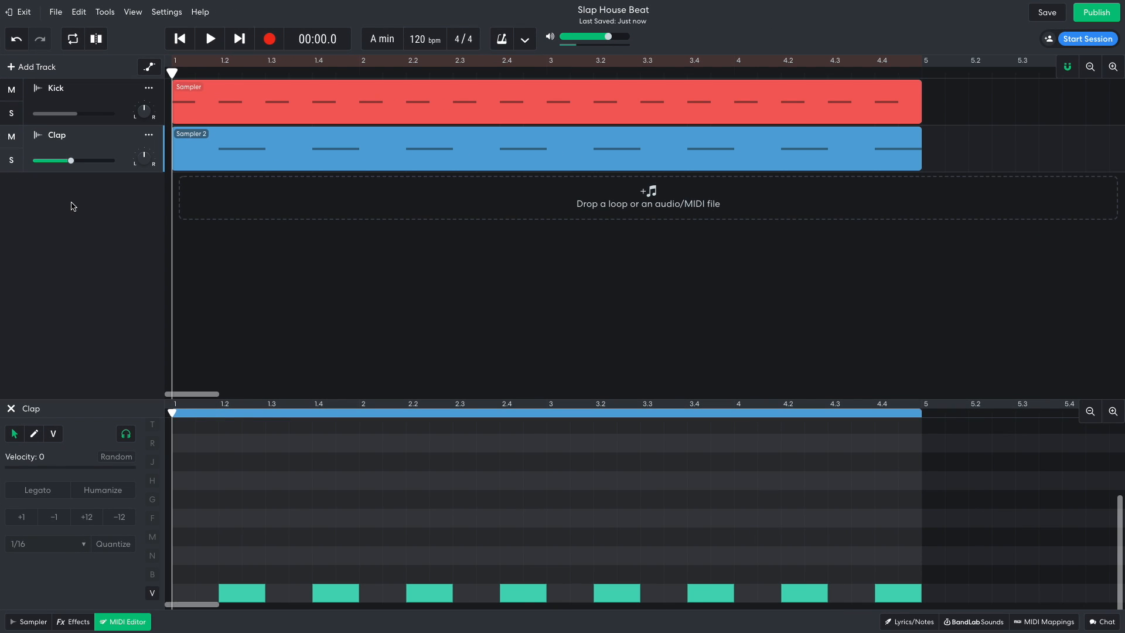
key(space)
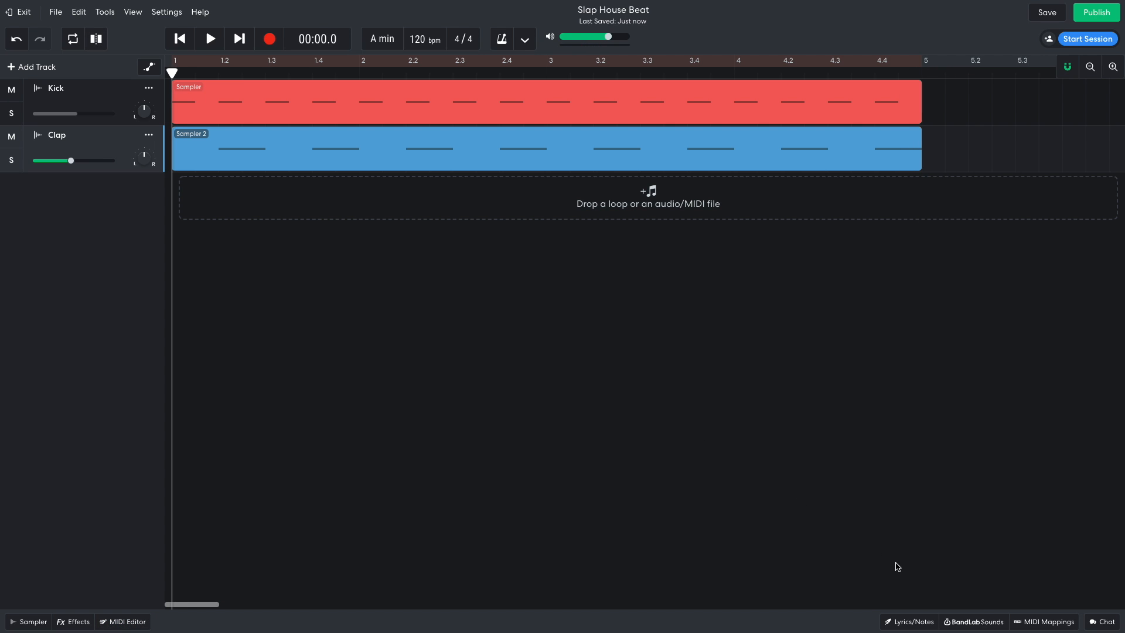
Search the BandLab Sounds one-shots for "snap" and preview AUR MT Snap 01.
click(976, 621)
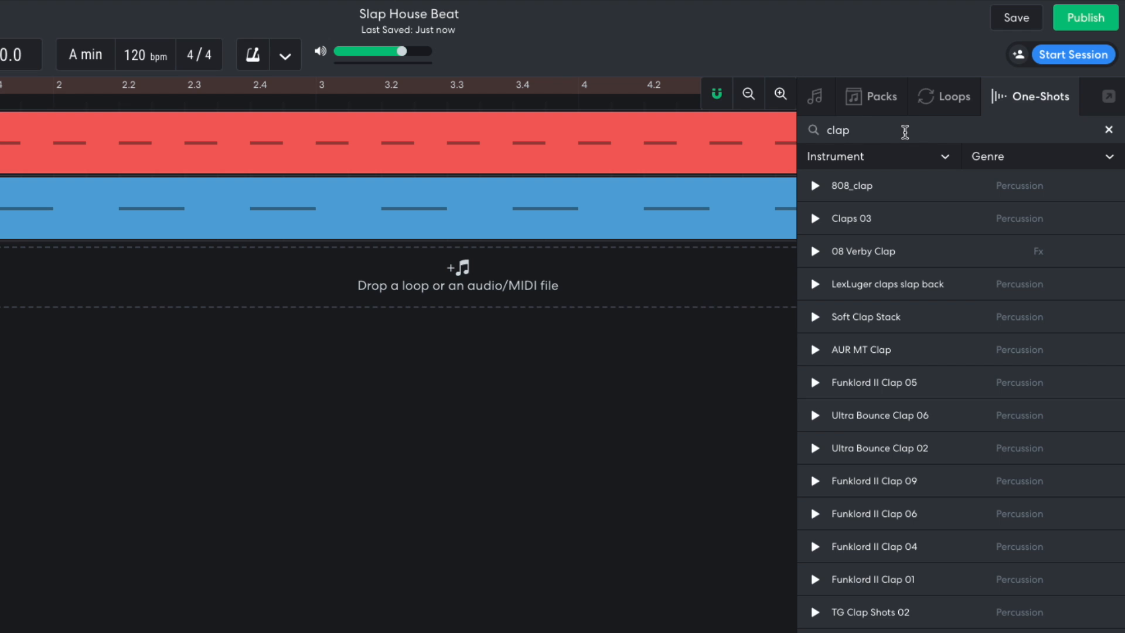
click(906, 126)
text(snd)
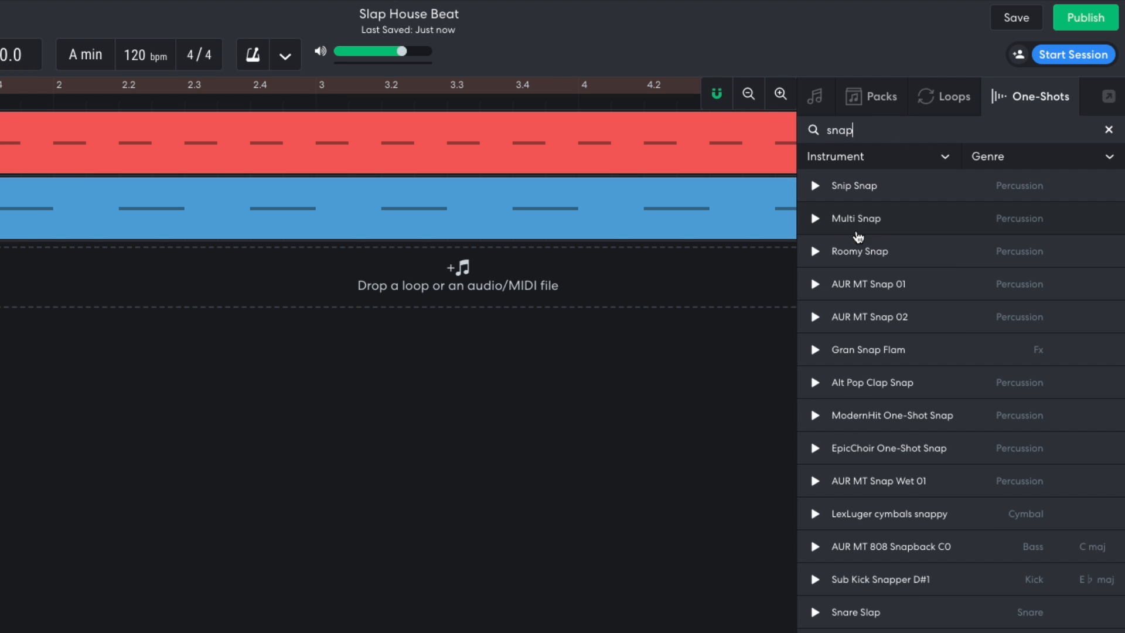
click(815, 285)
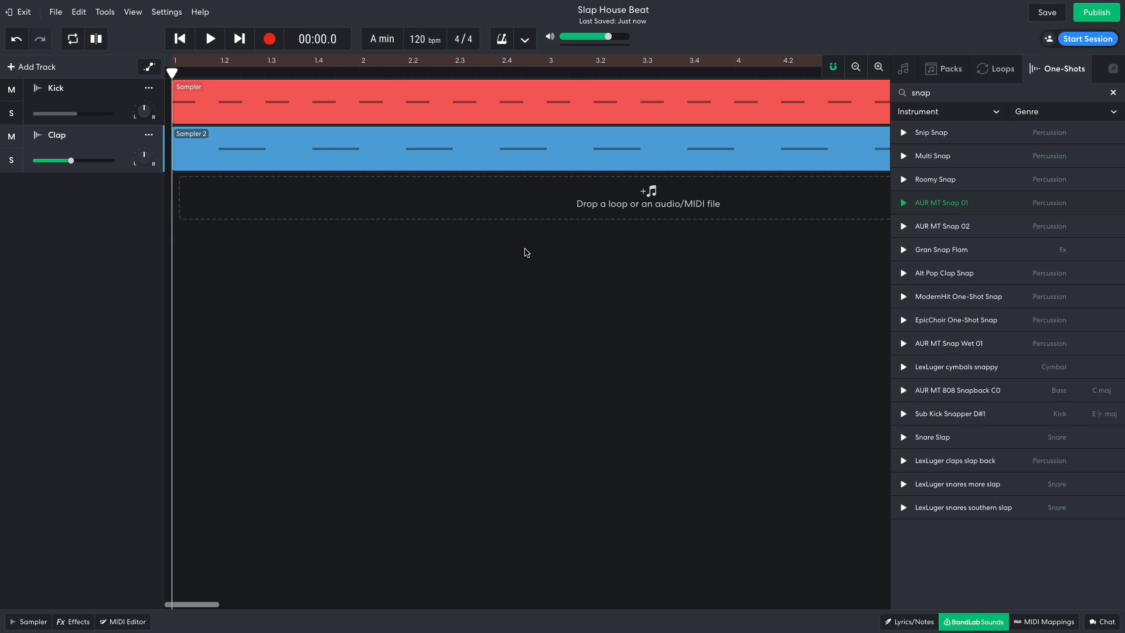
Add a third sampler track and load AUR MT Snap 01 onto its pad V.
click(58, 74)
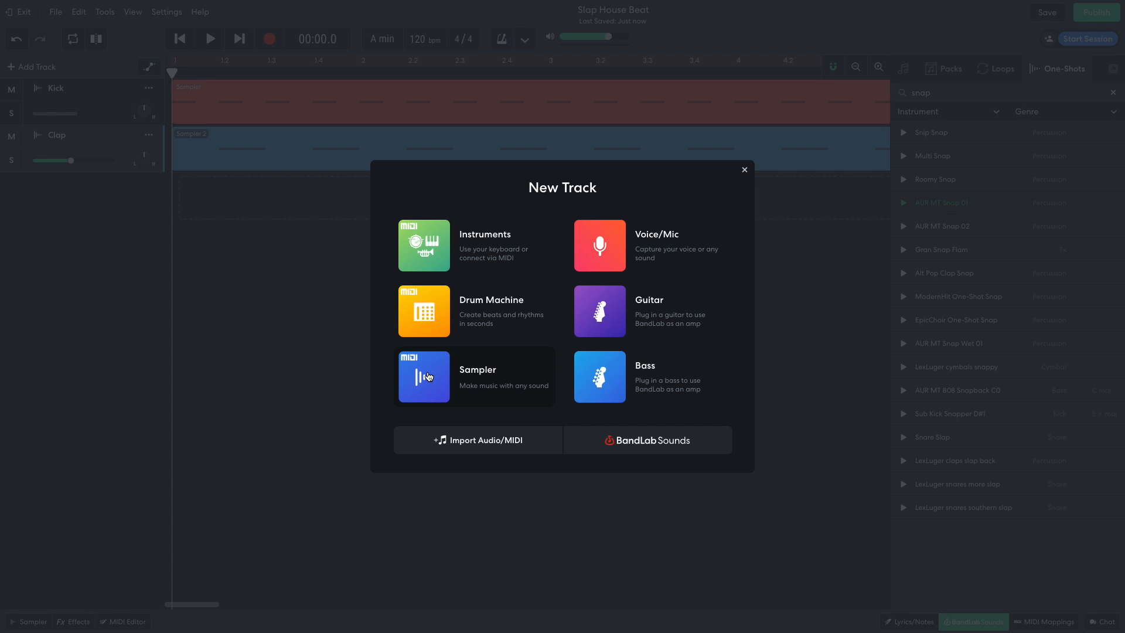
click(426, 376)
click(36, 622)
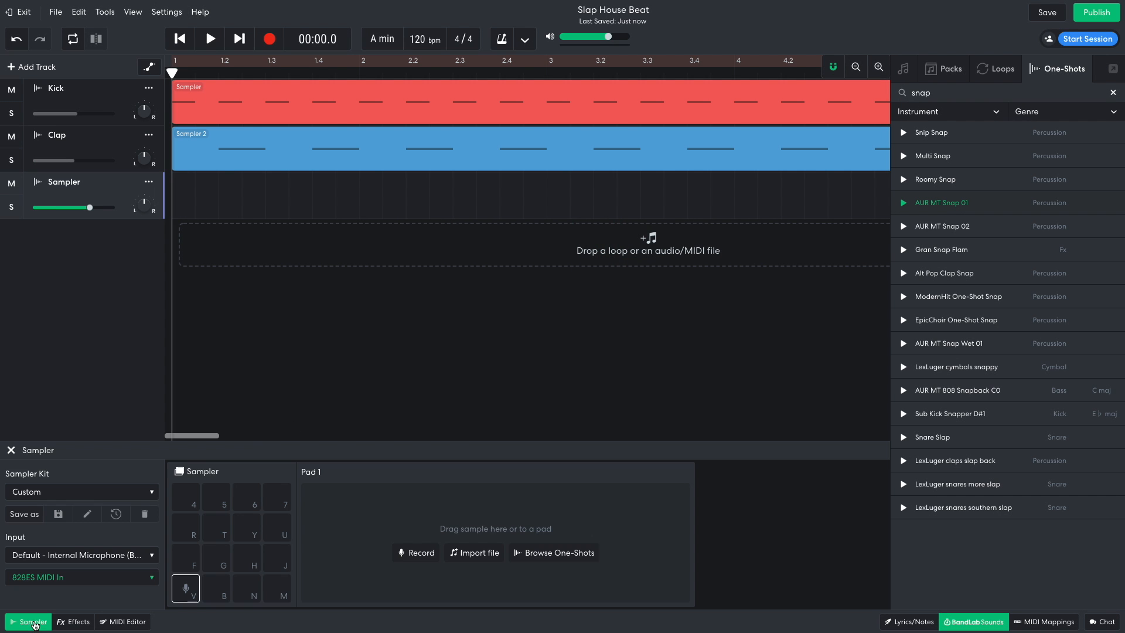
drag(923, 208, 186, 592)
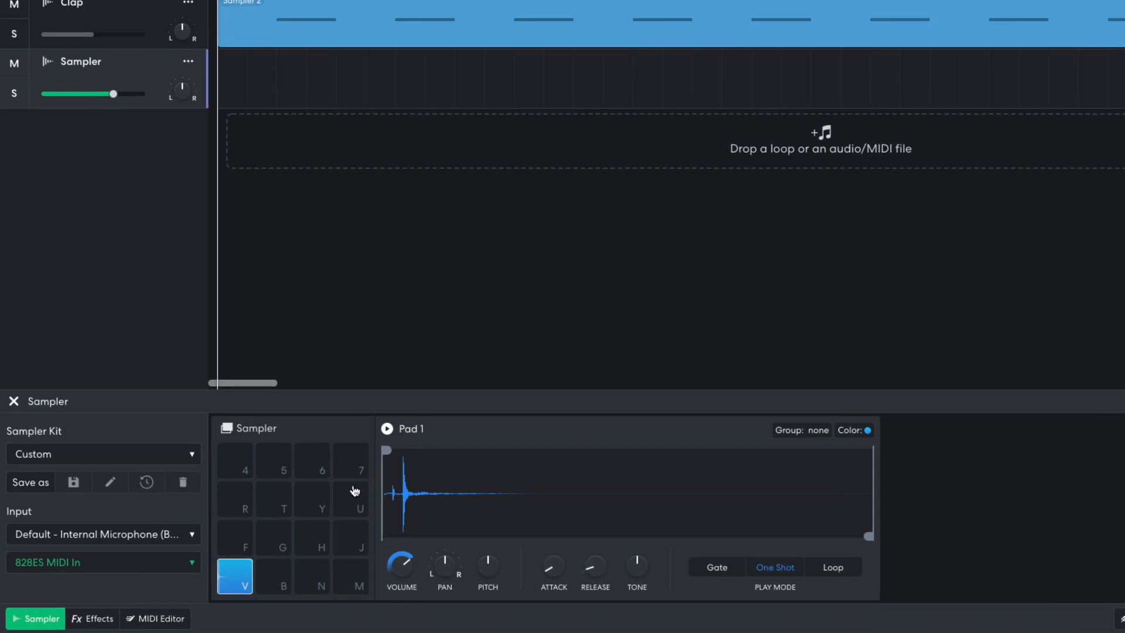
drag(438, 431, 439, 432)
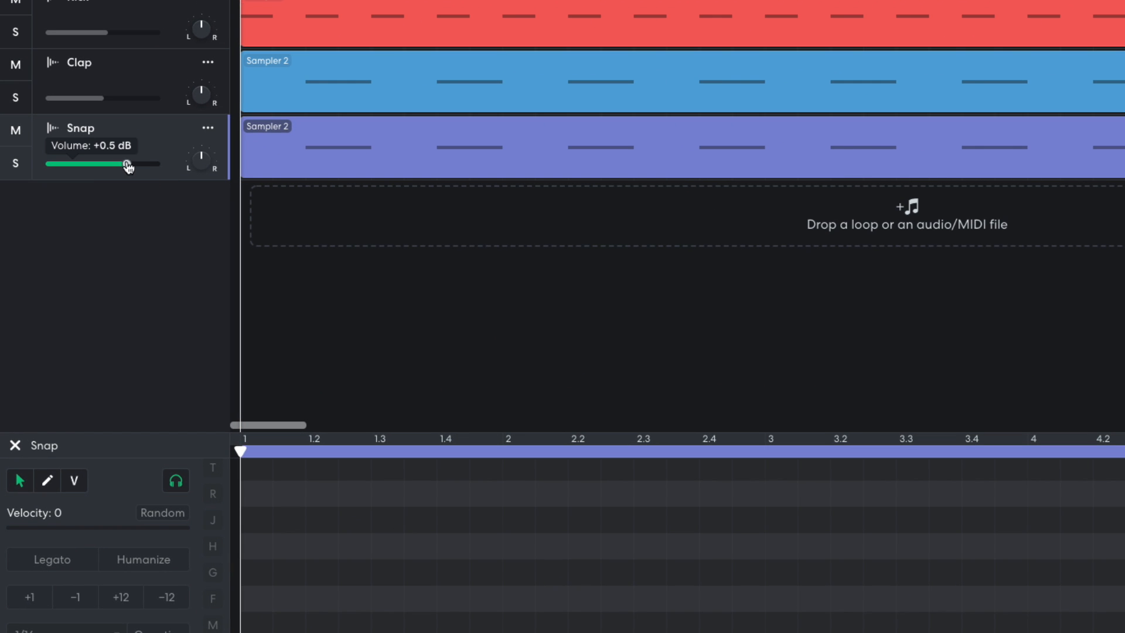
Lower the Snap track's volume and play the kick, clap and snap together.
drag(90, 209, 78, 210)
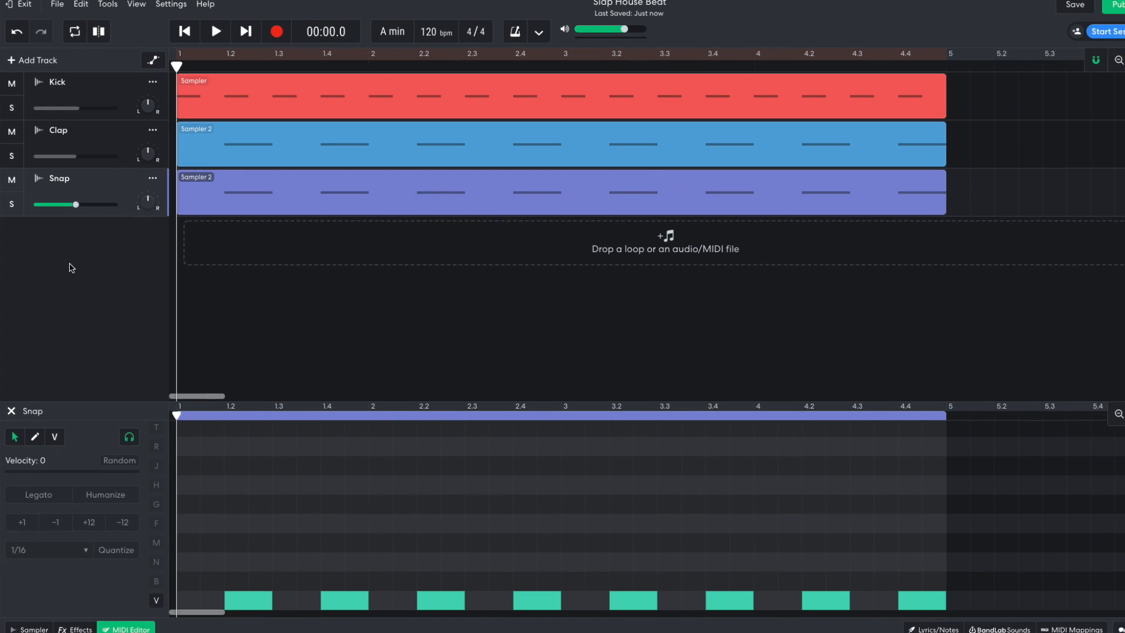
key(space)
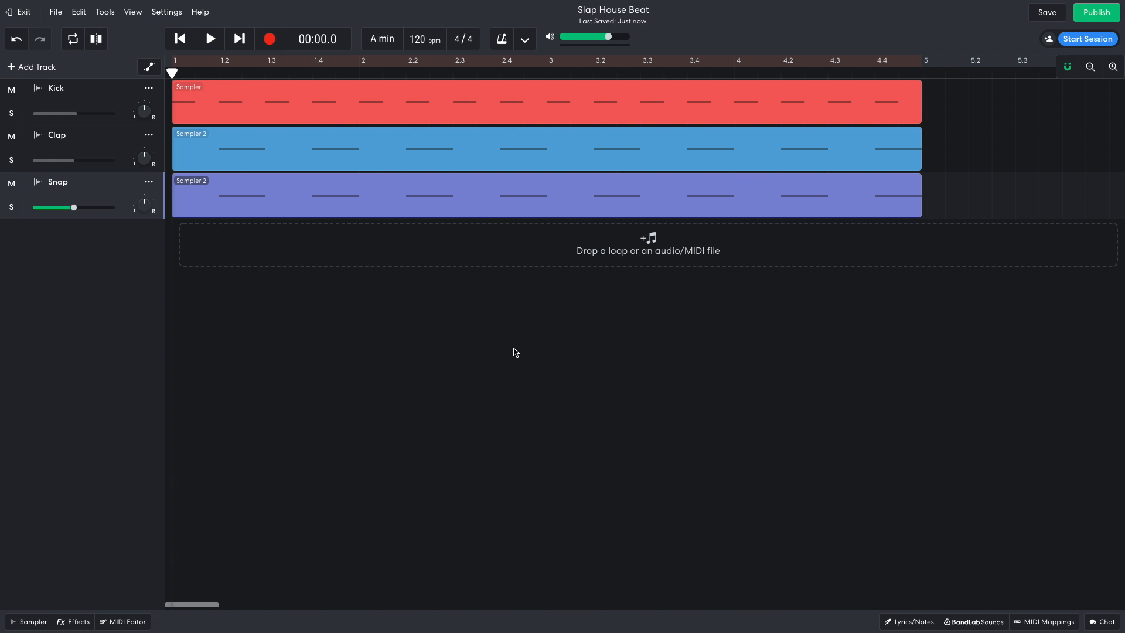
Search the BandLab Sounds one-shots for "hat" and preview 606_open hat.
click(962, 621)
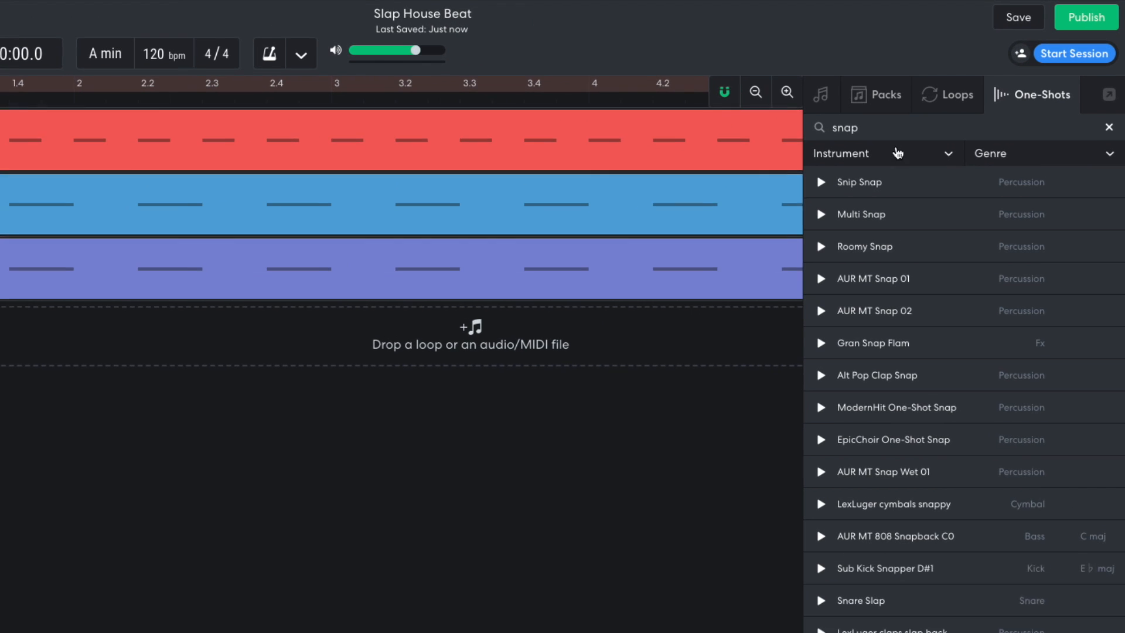
double_click(963, 91)
text(hat)
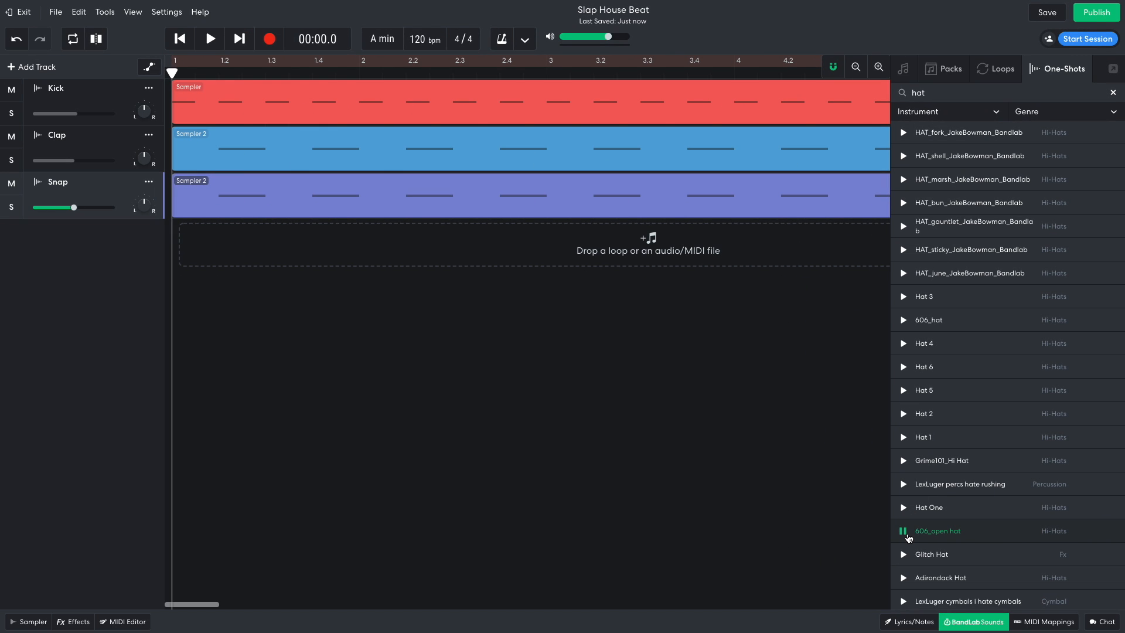
Add a fourth sampler track, load 606_open hat onto its pad V and shorten the sample by moving its end point earlier.
click(44, 70)
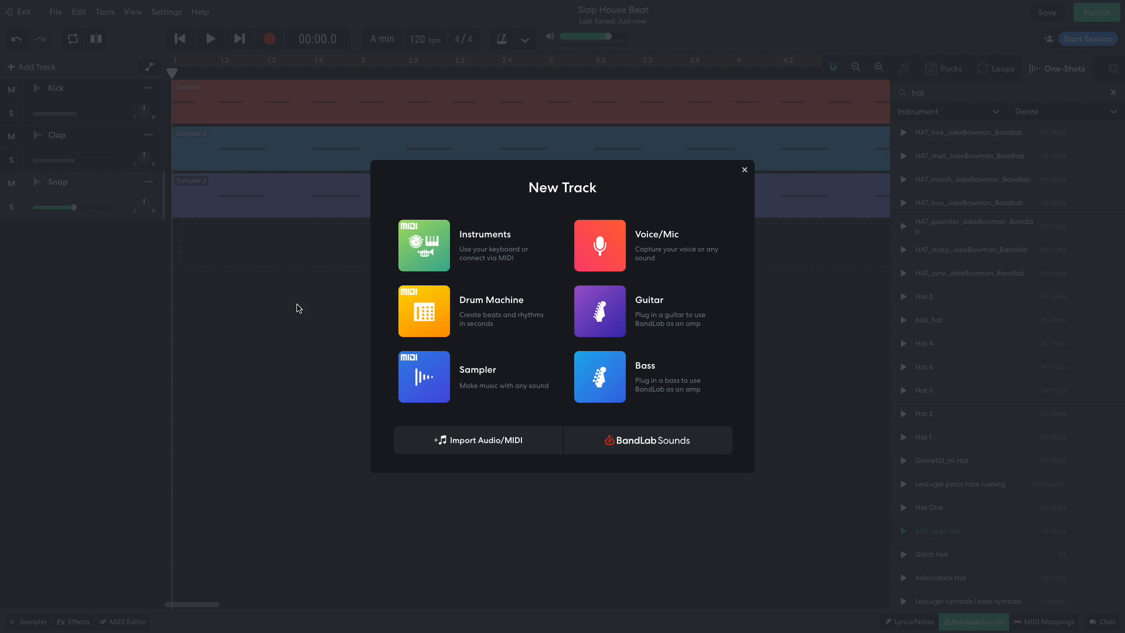
click(414, 375)
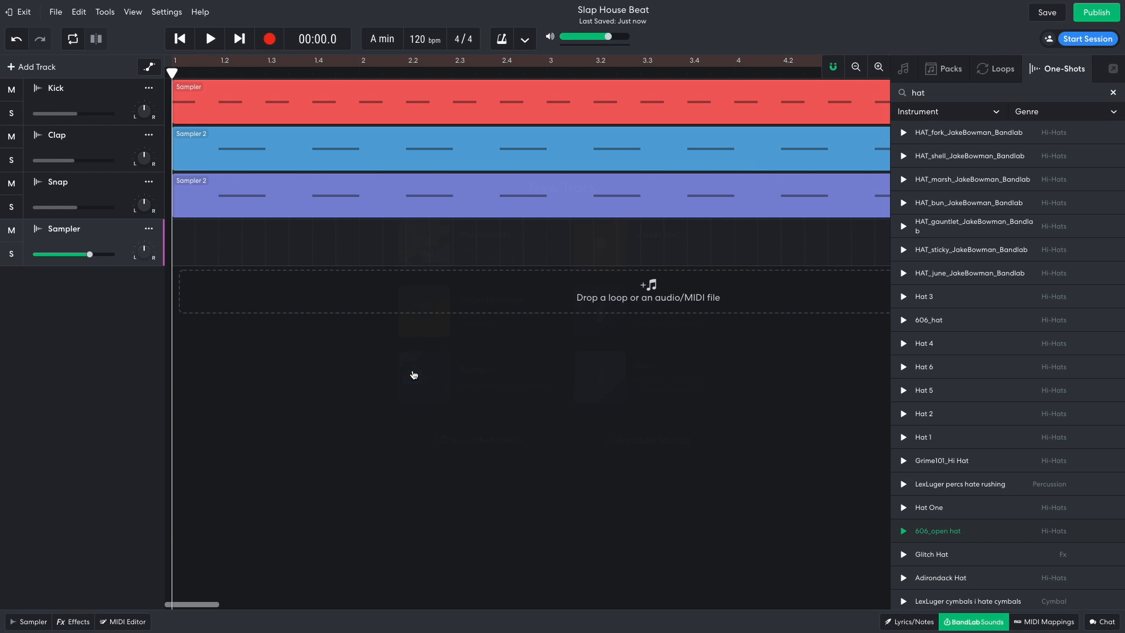
click(40, 624)
drag(968, 537, 186, 592)
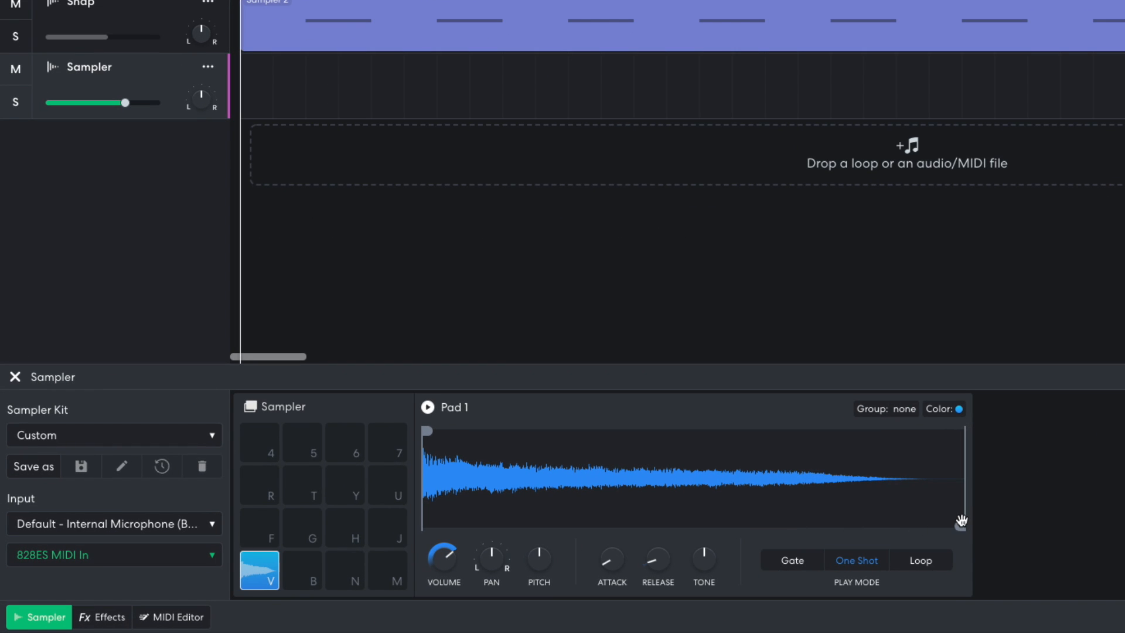
mouse_move(961, 521)
mouse_down()
mouse_move(532, 533)
mouse_move(540, 537)
mouse_up()
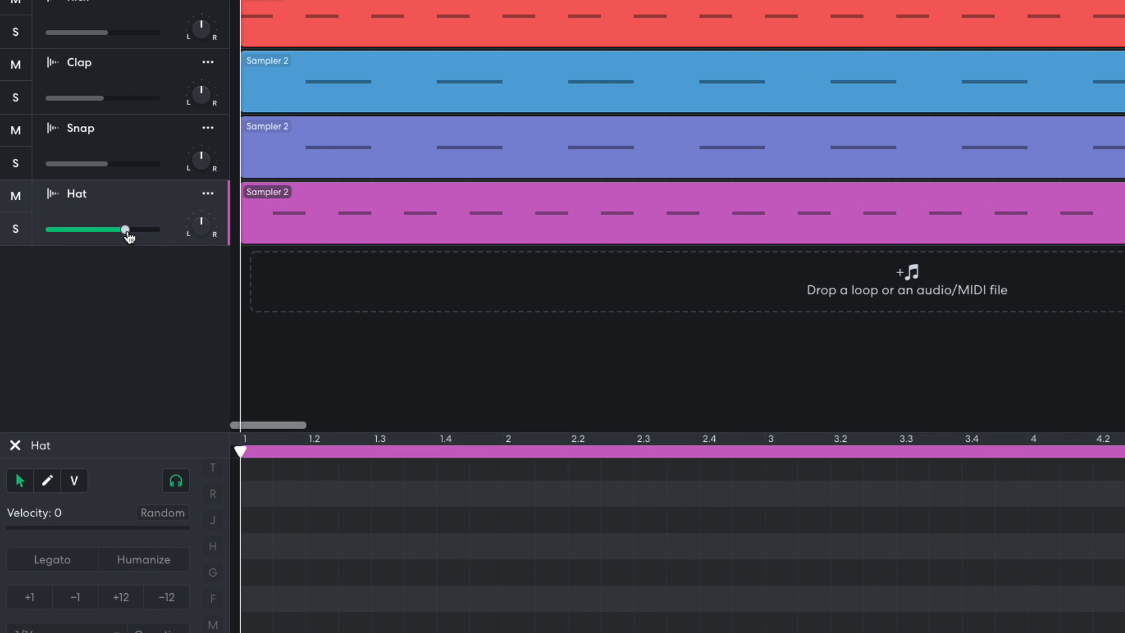
Lower the Hat track's volume and play it with the kick, clap and snap.
drag(126, 229, 116, 230)
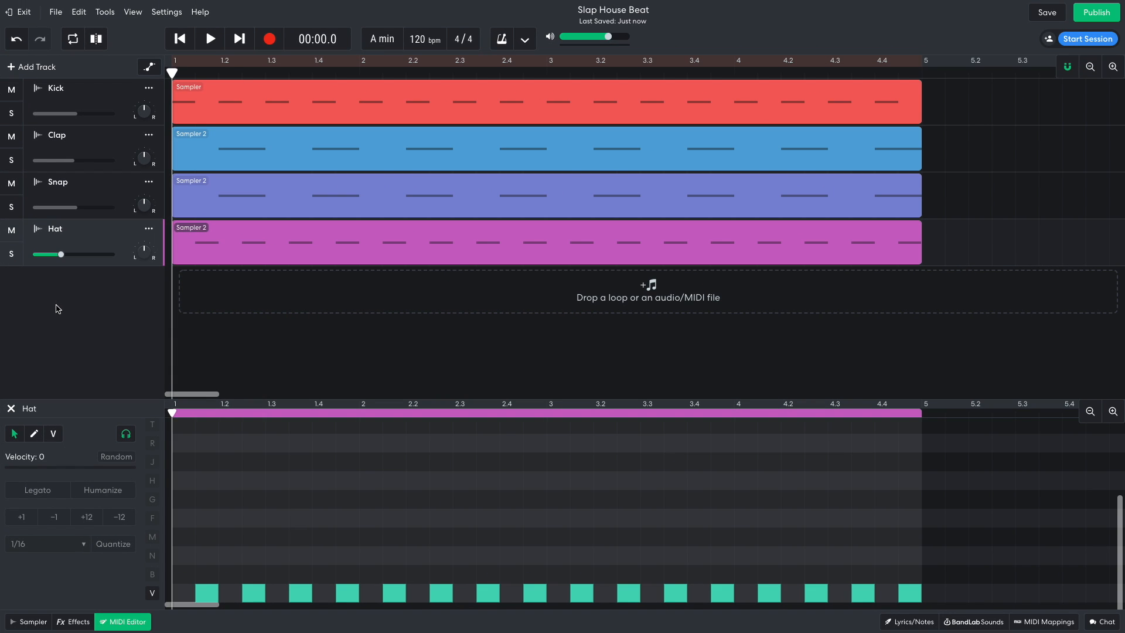
key(space)
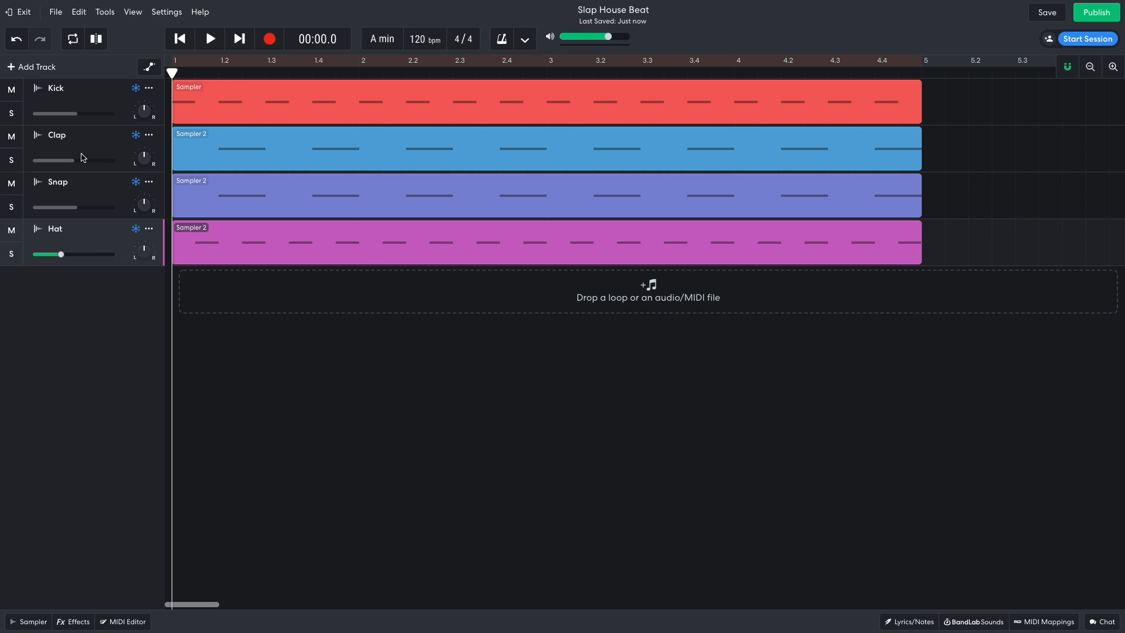
Add an instrument track with the Lately Bass sound from Synth Basses and play the bass line with the drums.
click(49, 69)
click(415, 239)
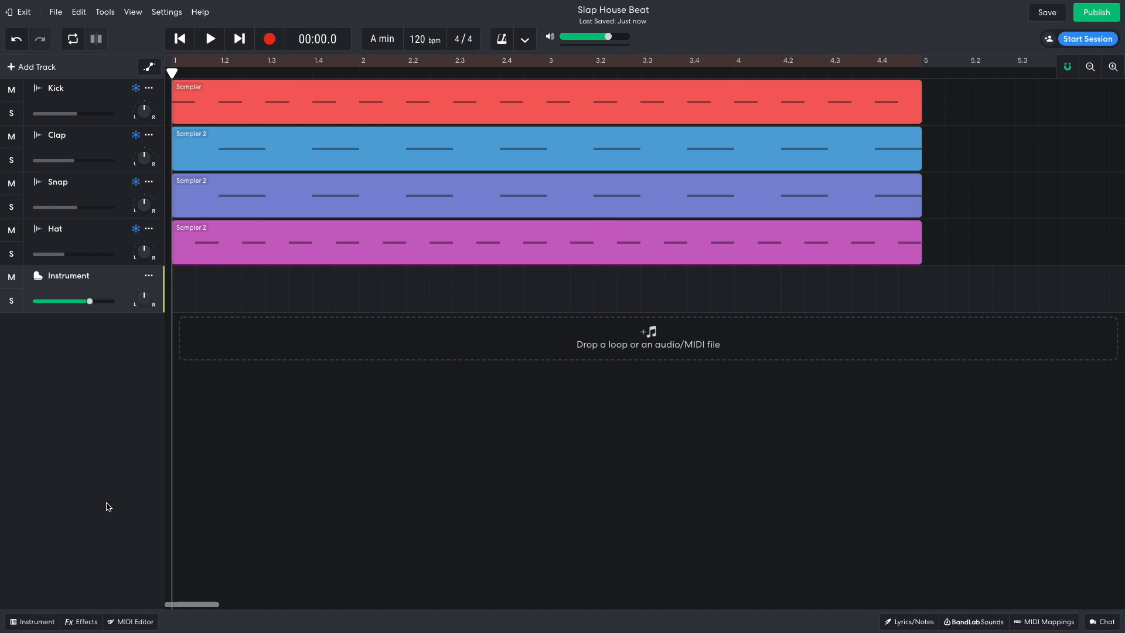
click(39, 619)
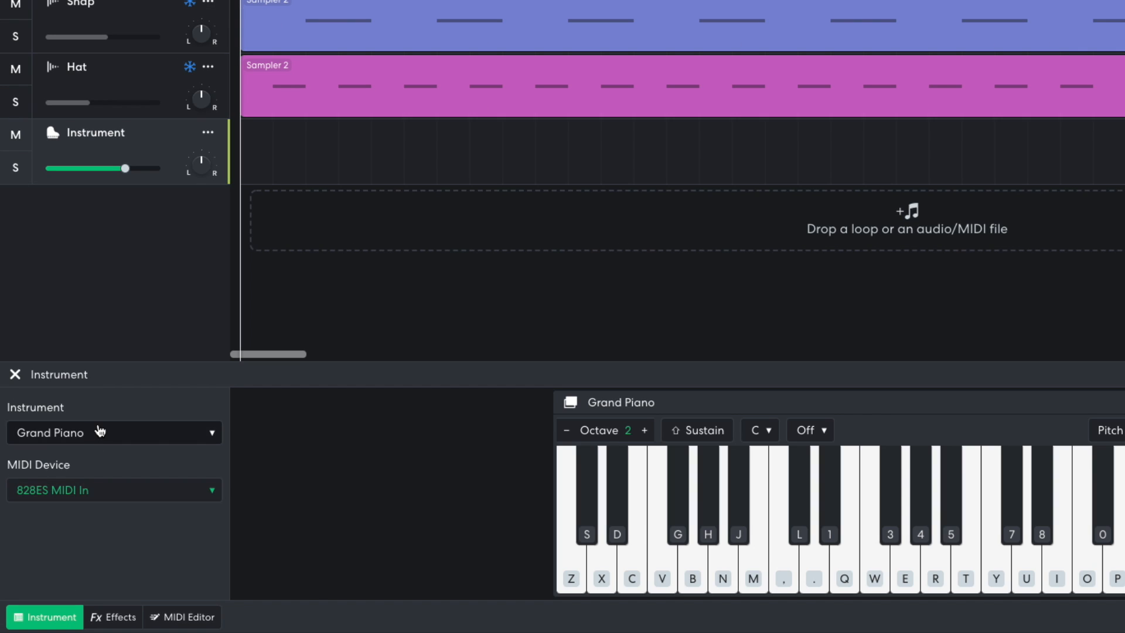
click(100, 432)
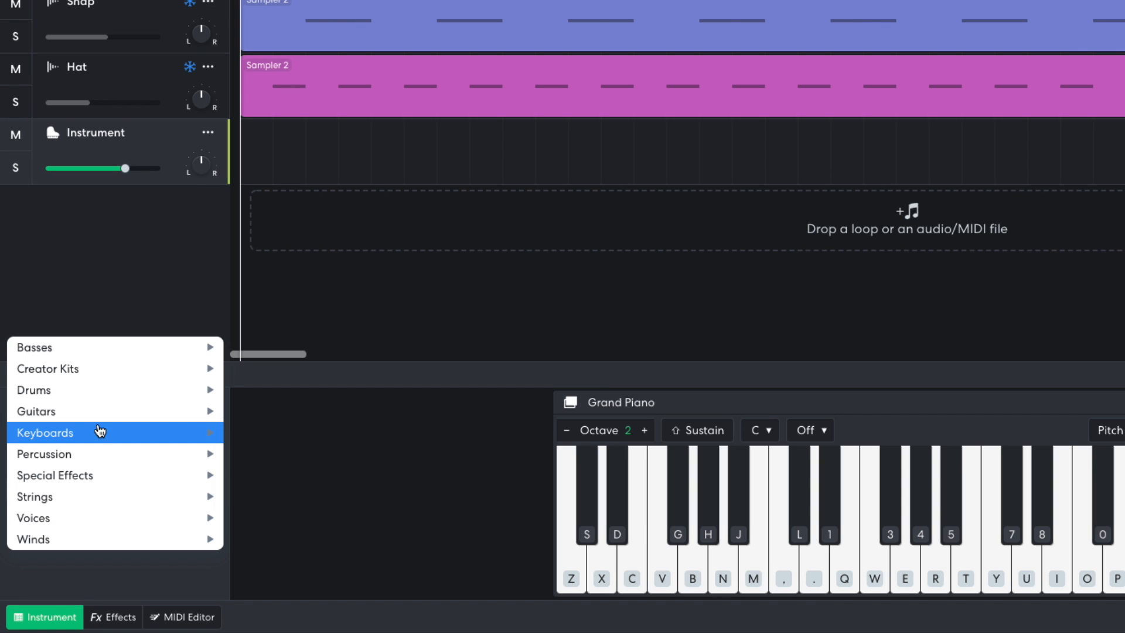
mouse_move(173, 350)
mouse_move(276, 415)
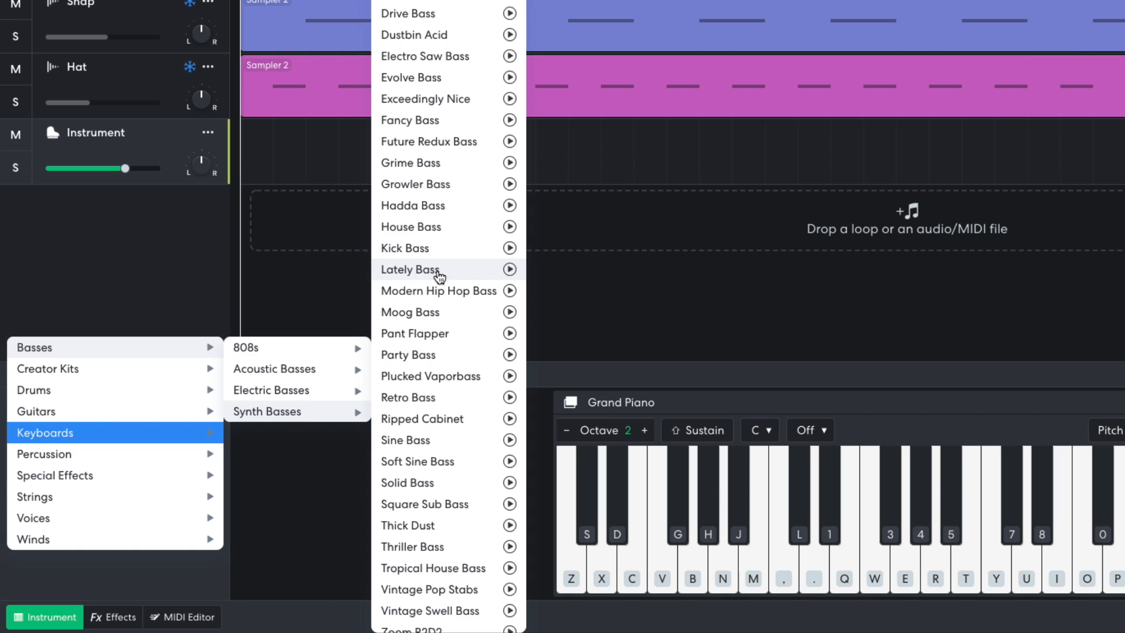
click(410, 269)
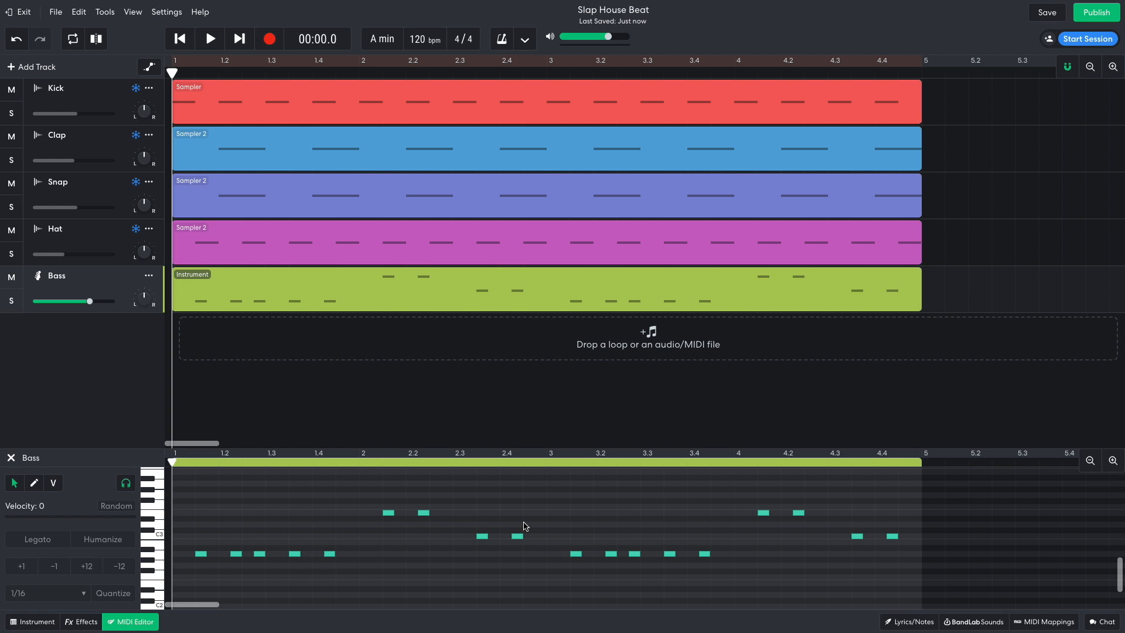
key(space)
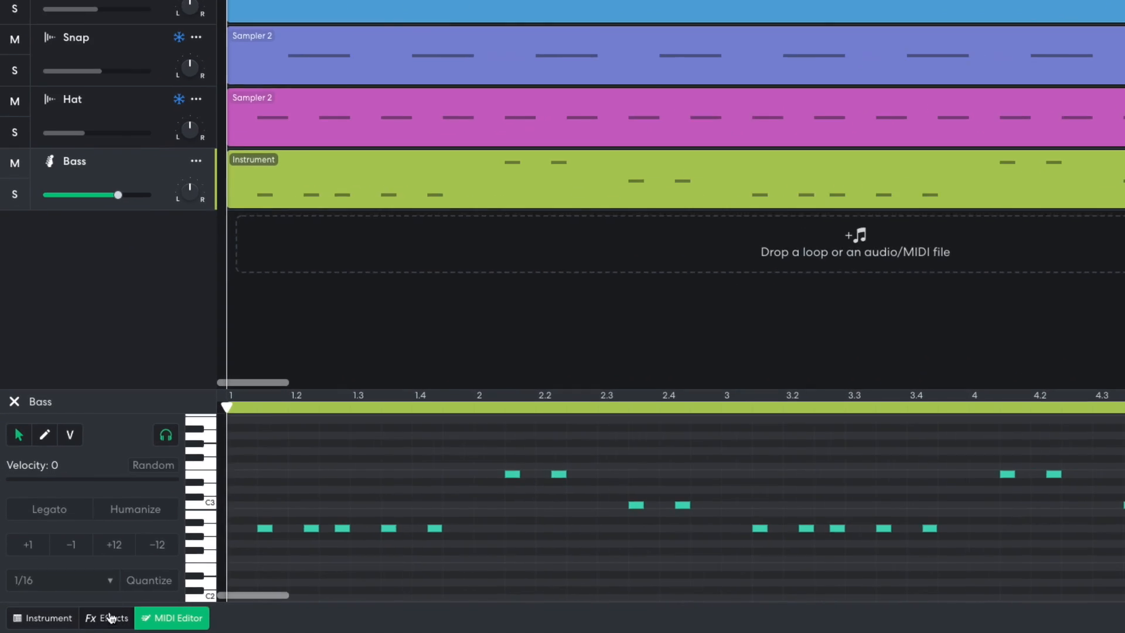
Add a Graphic EQ effect to the Bass track and play the beat with it.
click(91, 620)
click(303, 495)
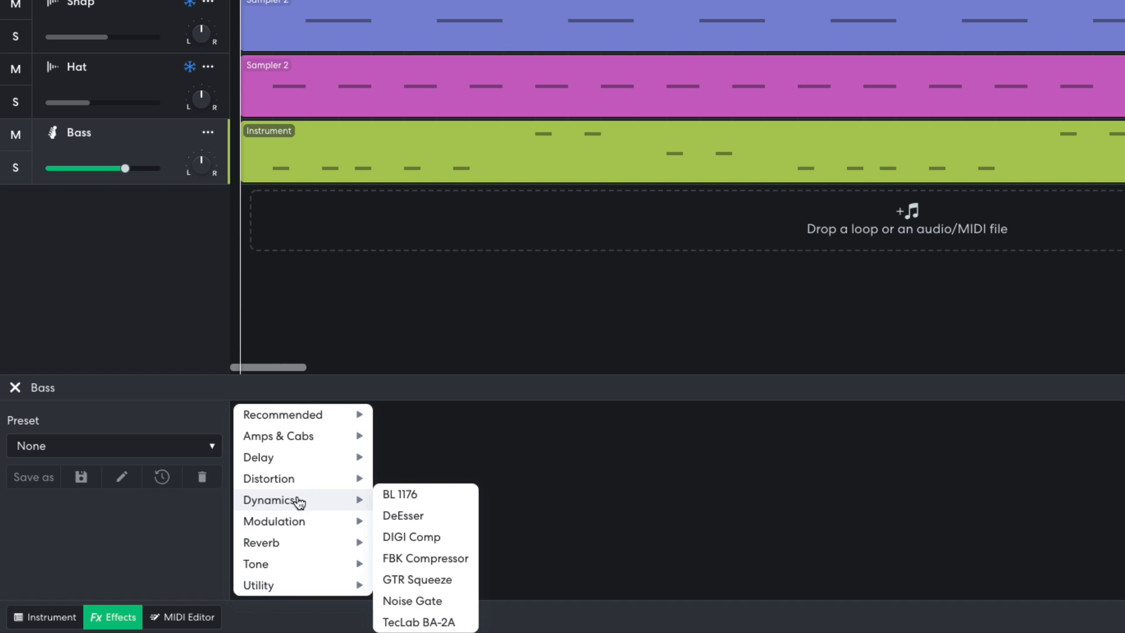
mouse_move(288, 565)
click(404, 586)
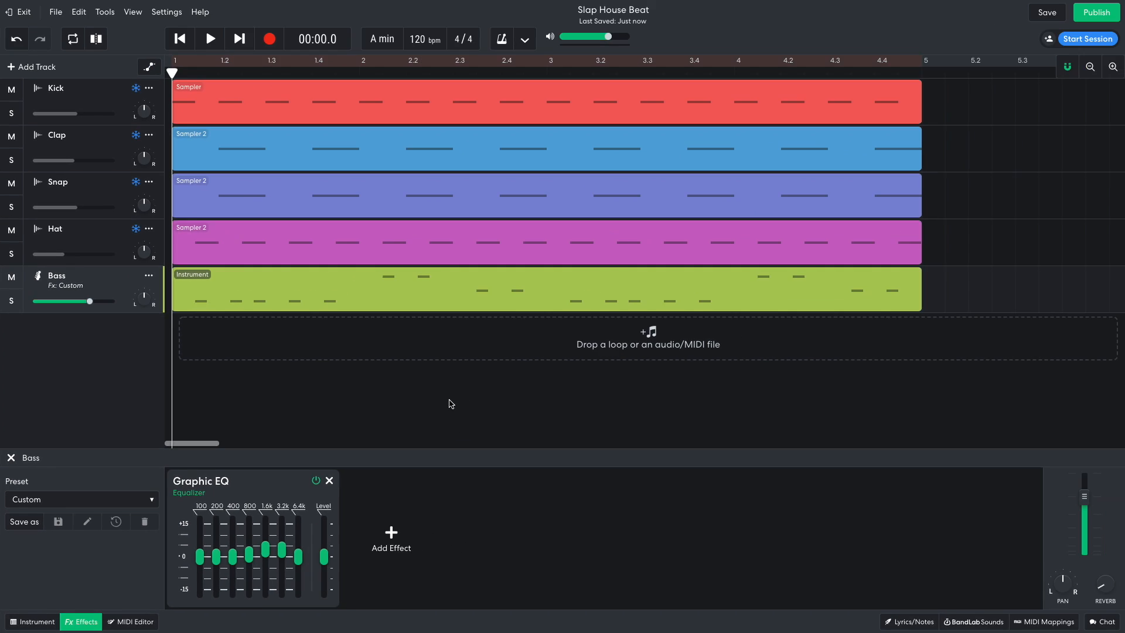
key(space)
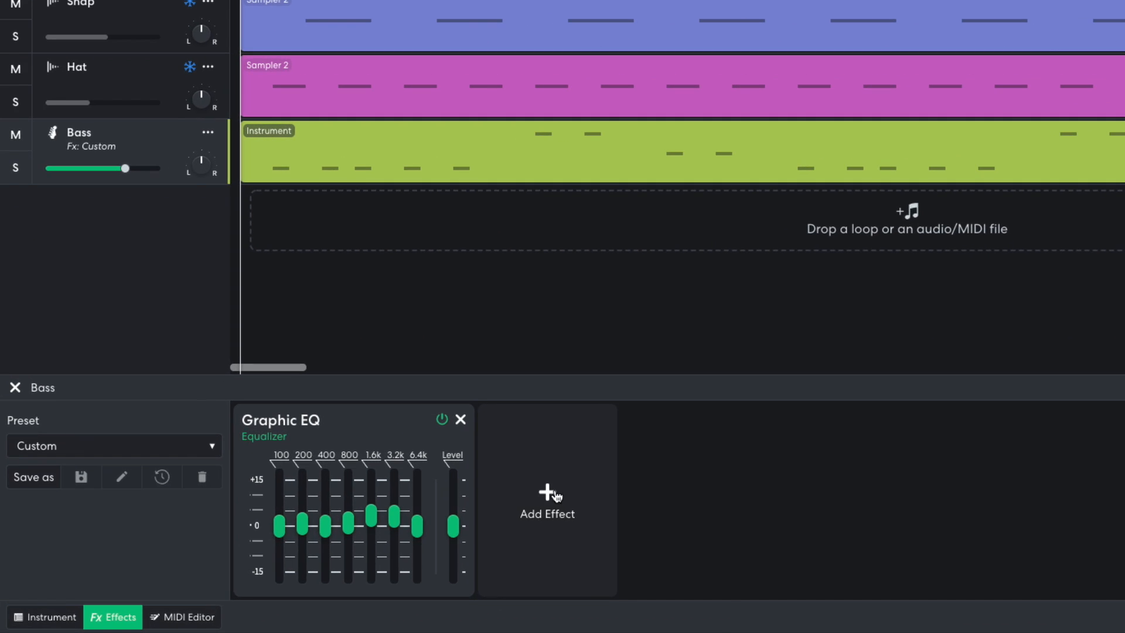
Add Studio Reverb to the Bass track with mix 4.0 and a reduced size, and play the beat at a lower bass volume.
click(391, 534)
mouse_move(405, 570)
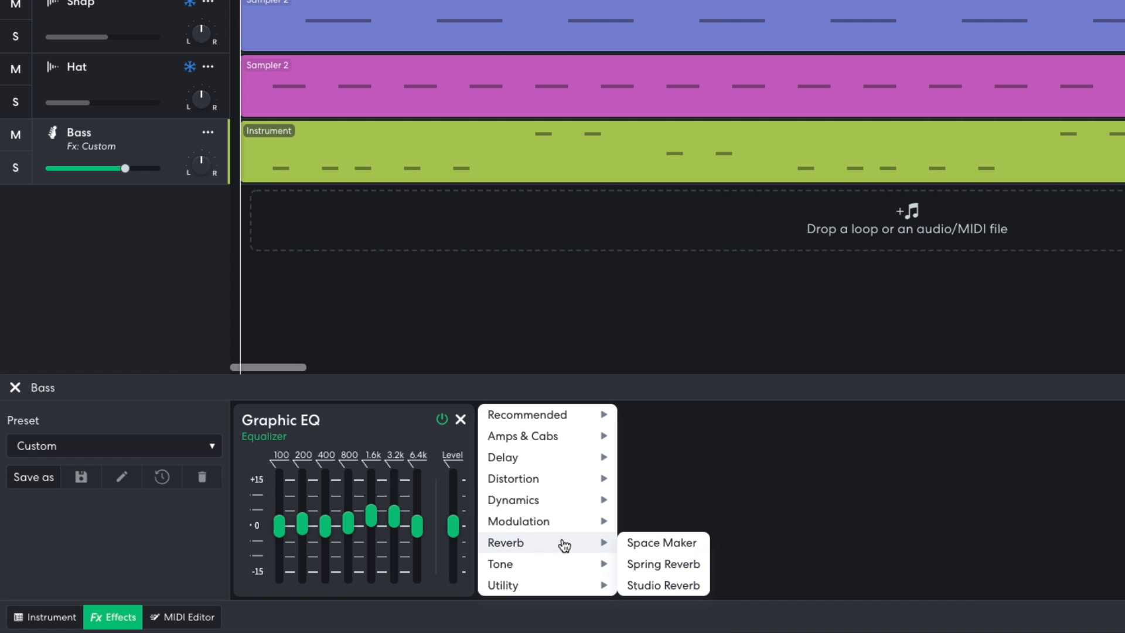
click(663, 585)
mouse_move(561, 488)
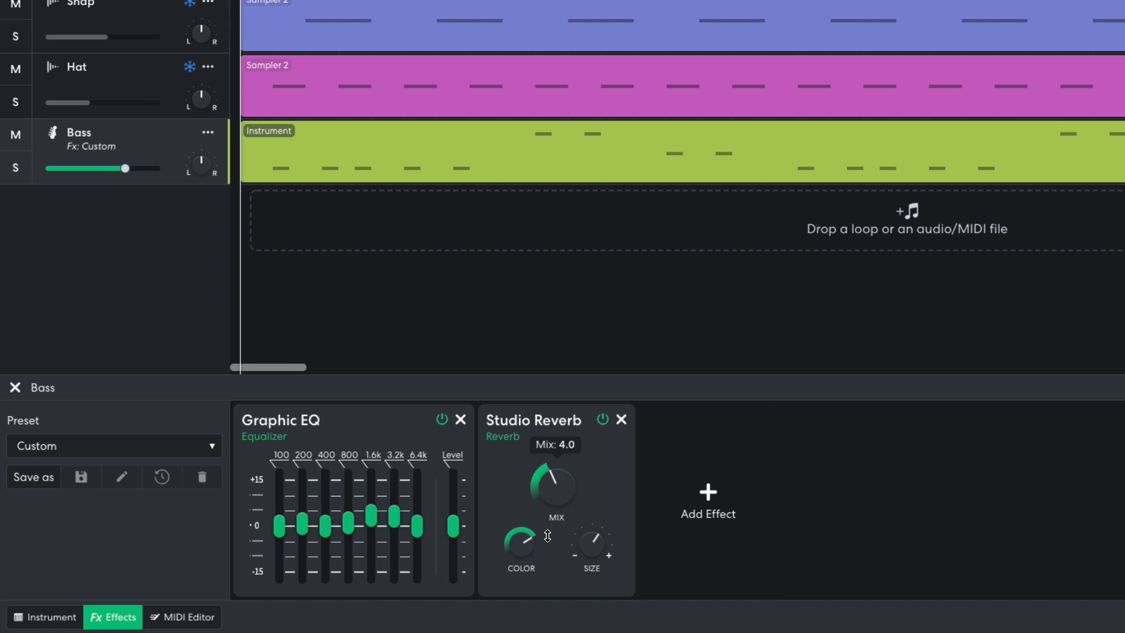
mouse_move(596, 547)
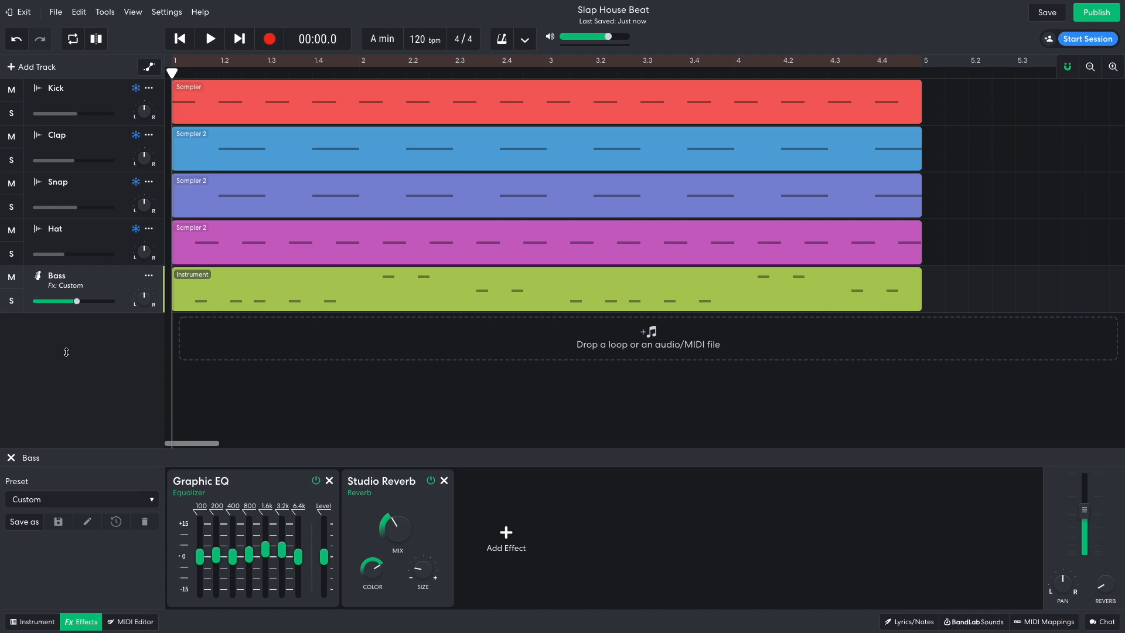
key(space)
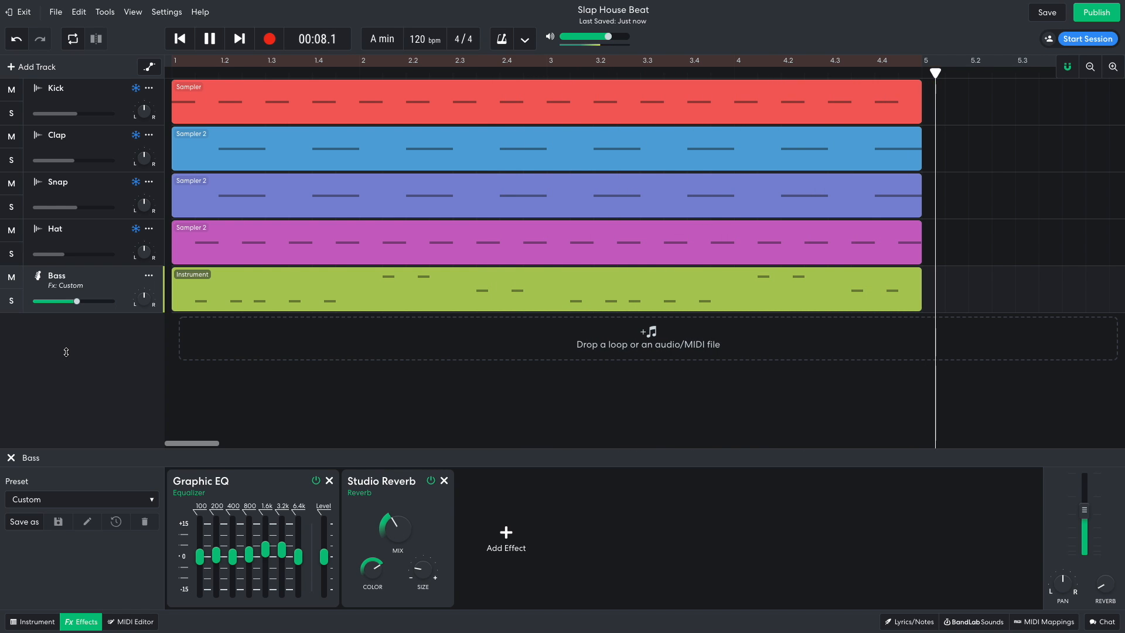
Add another instrument track with the Trance Pluck sound from Synth Keys and play the lead melody with the beat.
click(416, 241)
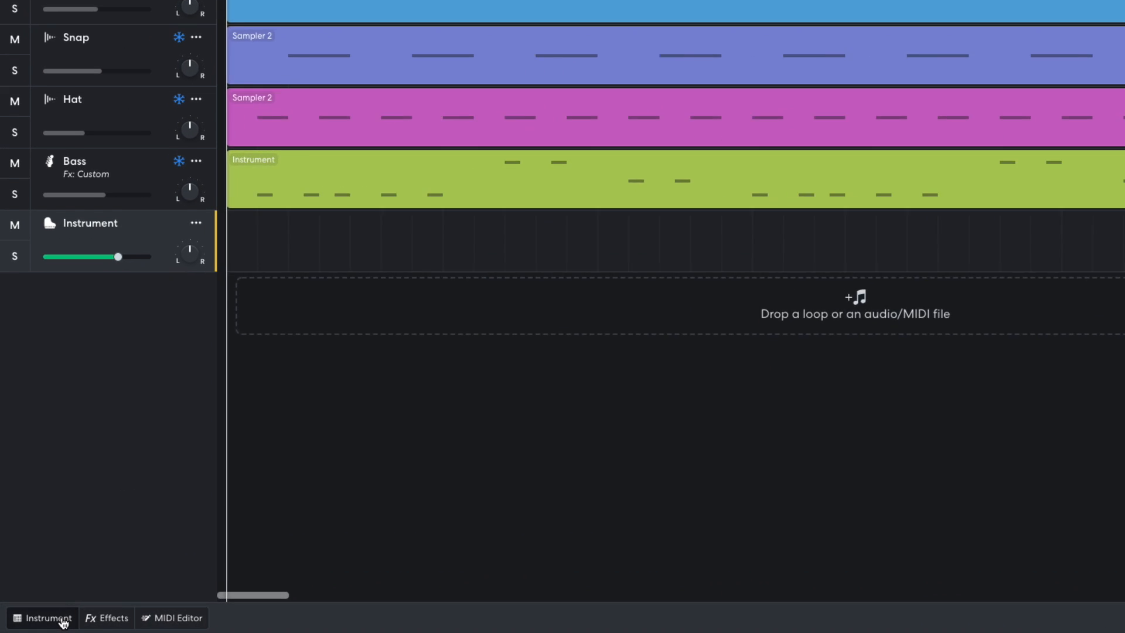
click(47, 622)
click(103, 445)
mouse_move(102, 443)
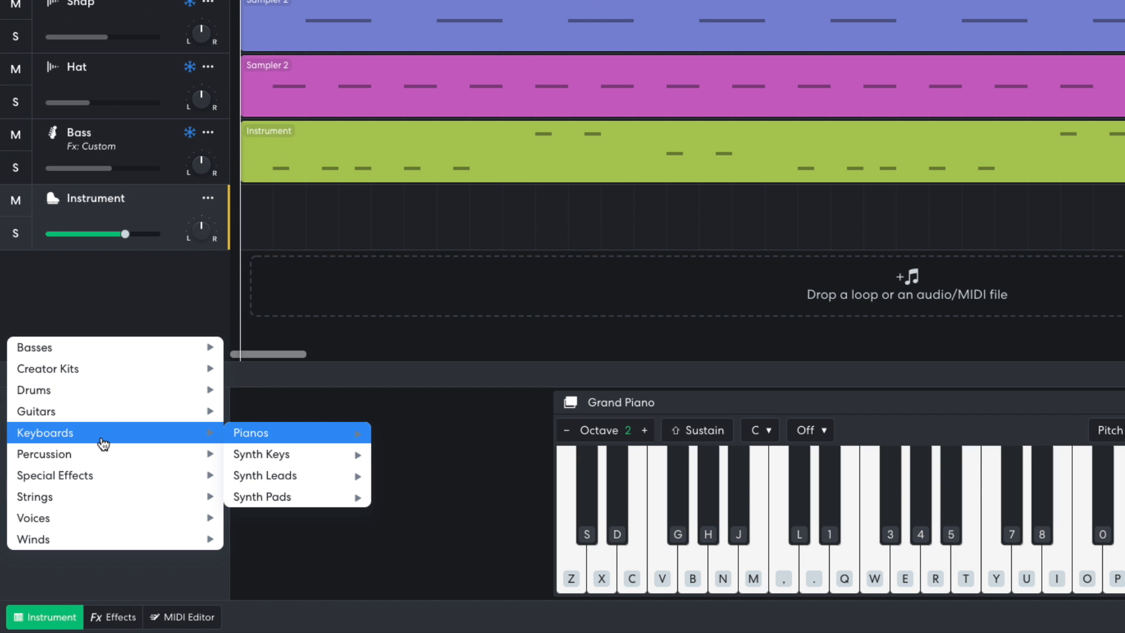
mouse_move(273, 458)
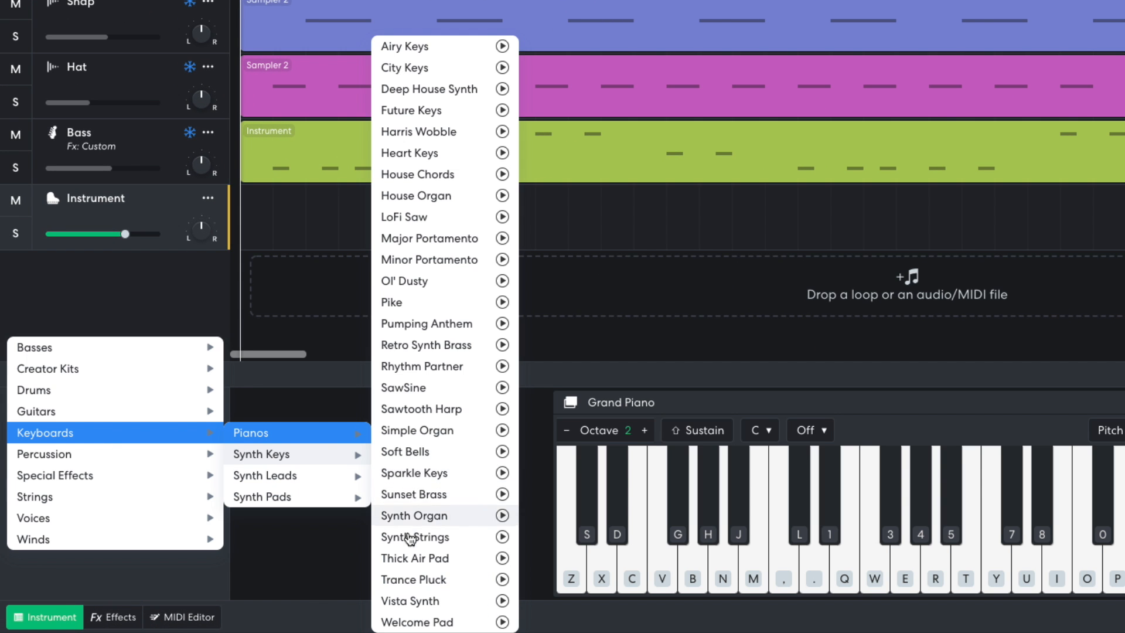
click(413, 579)
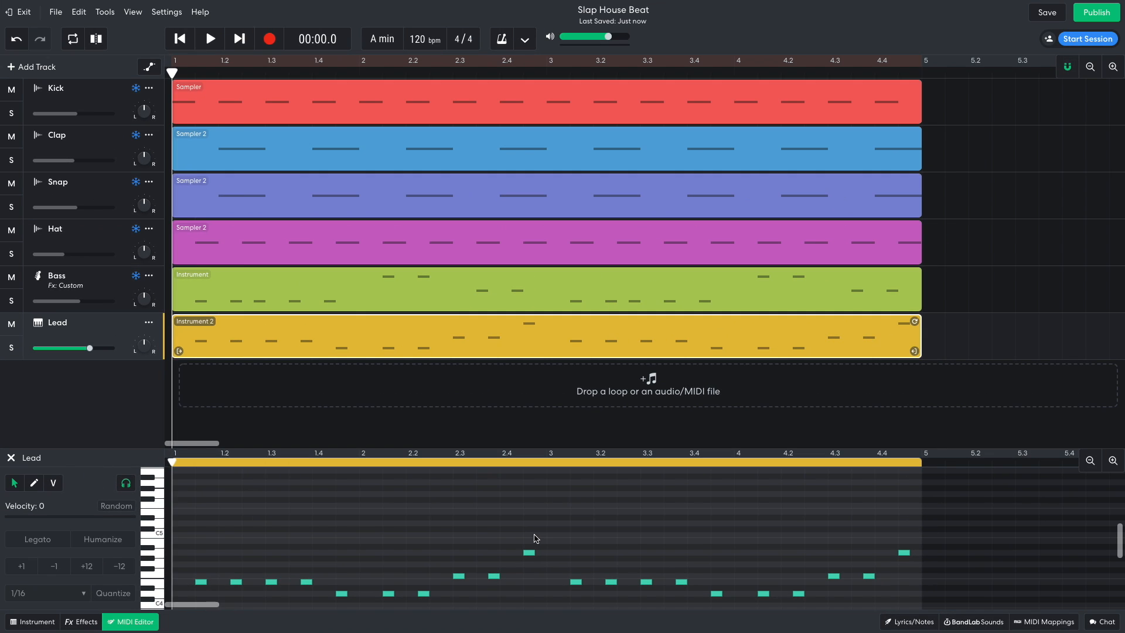
key(space)
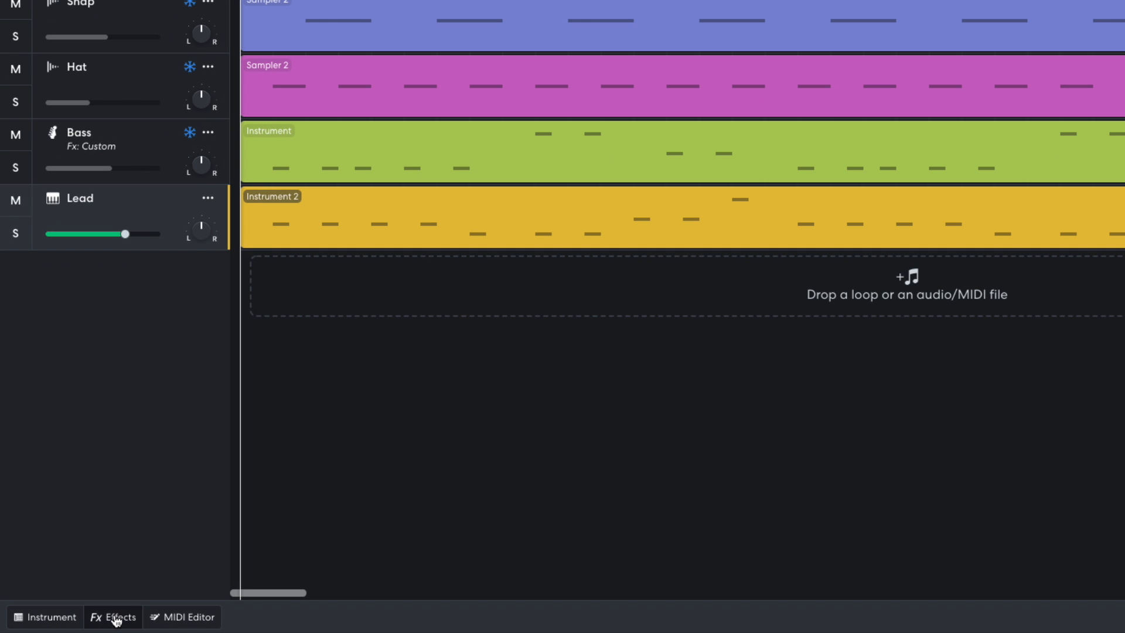
Add Studio Reverb to the Lead track and reduce its color and size.
click(82, 621)
click(303, 501)
mouse_move(304, 543)
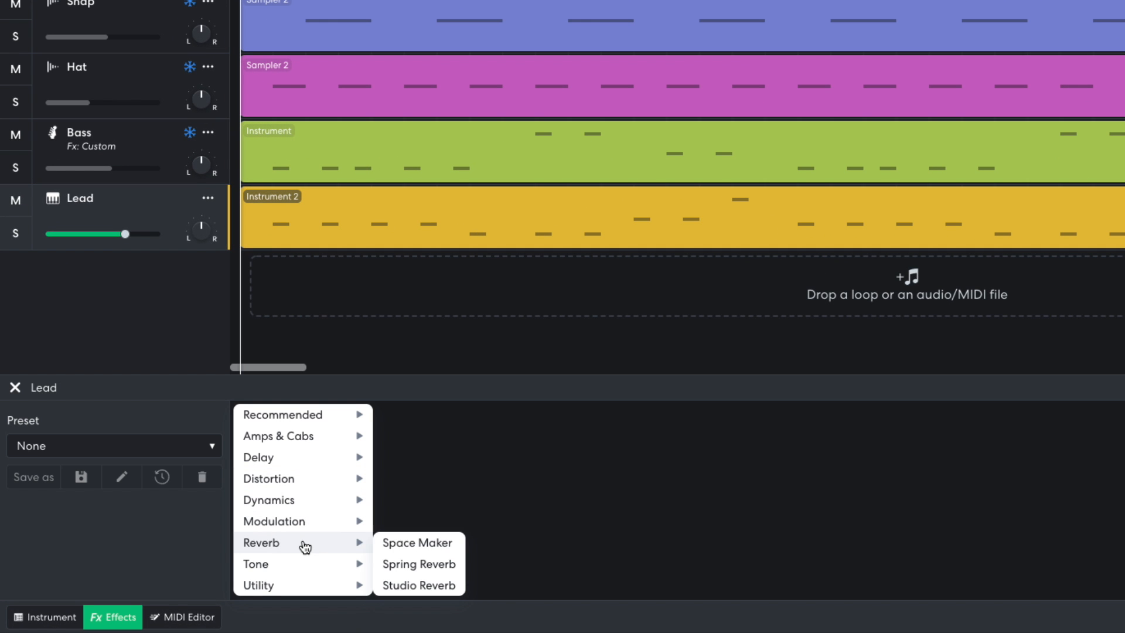
click(418, 585)
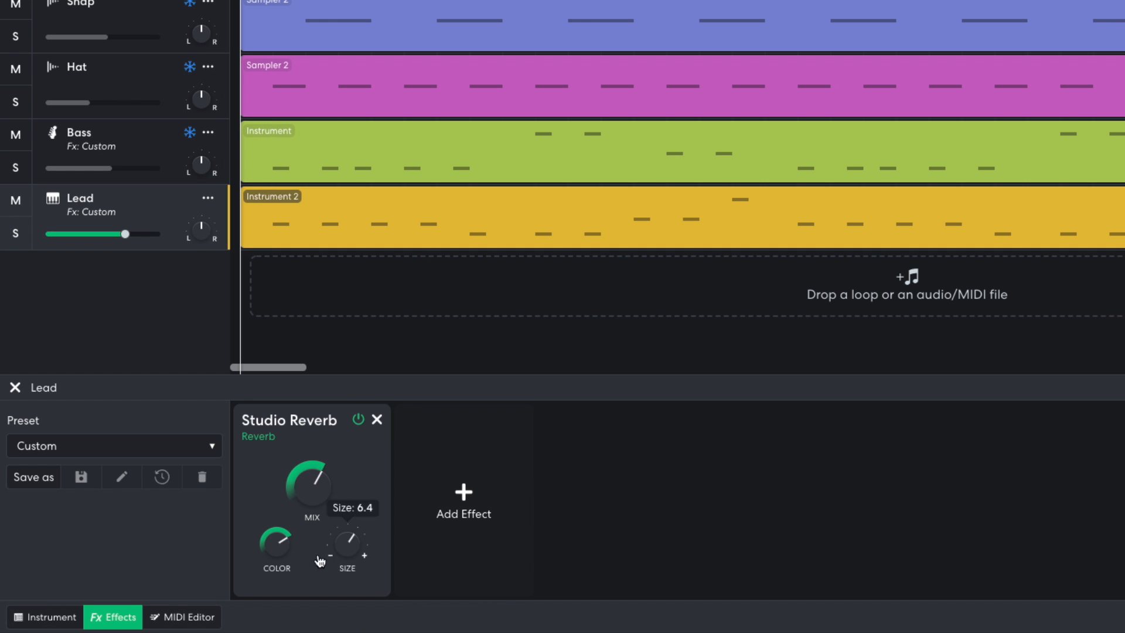
drag(275, 542, 274, 590)
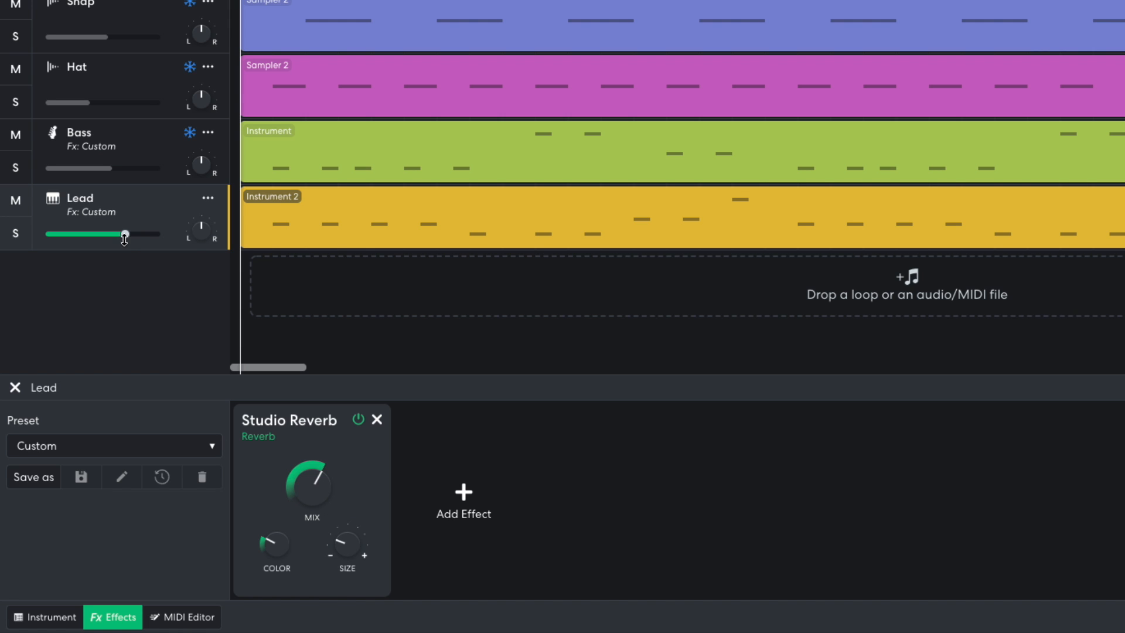
Lower the Lead track's volume and play the full beat.
mouse_move(127, 236)
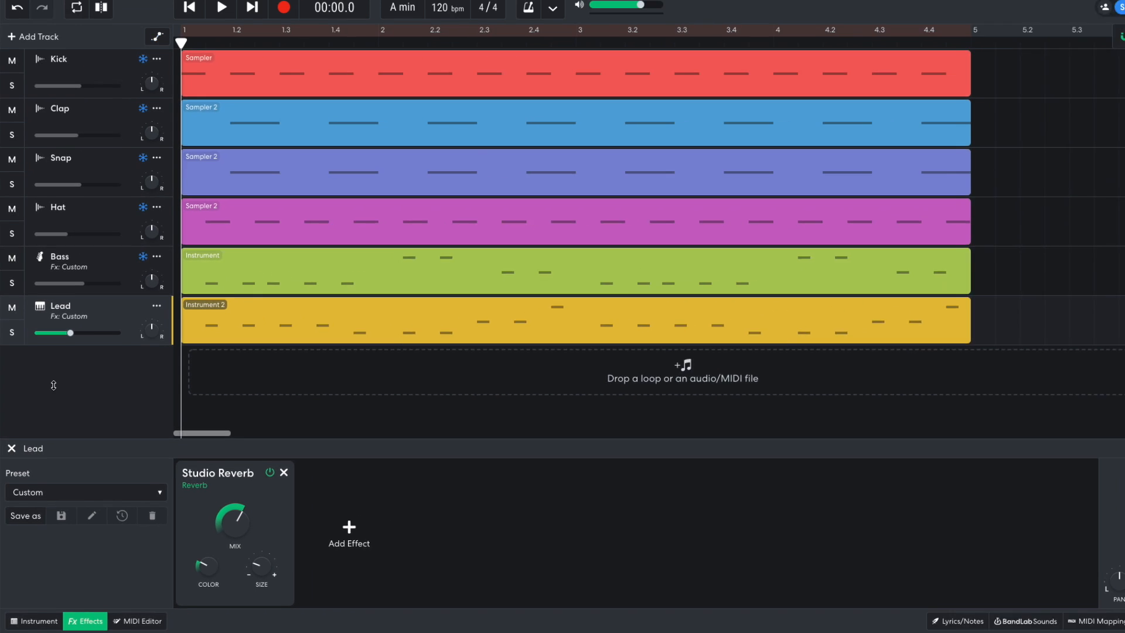
key(space)
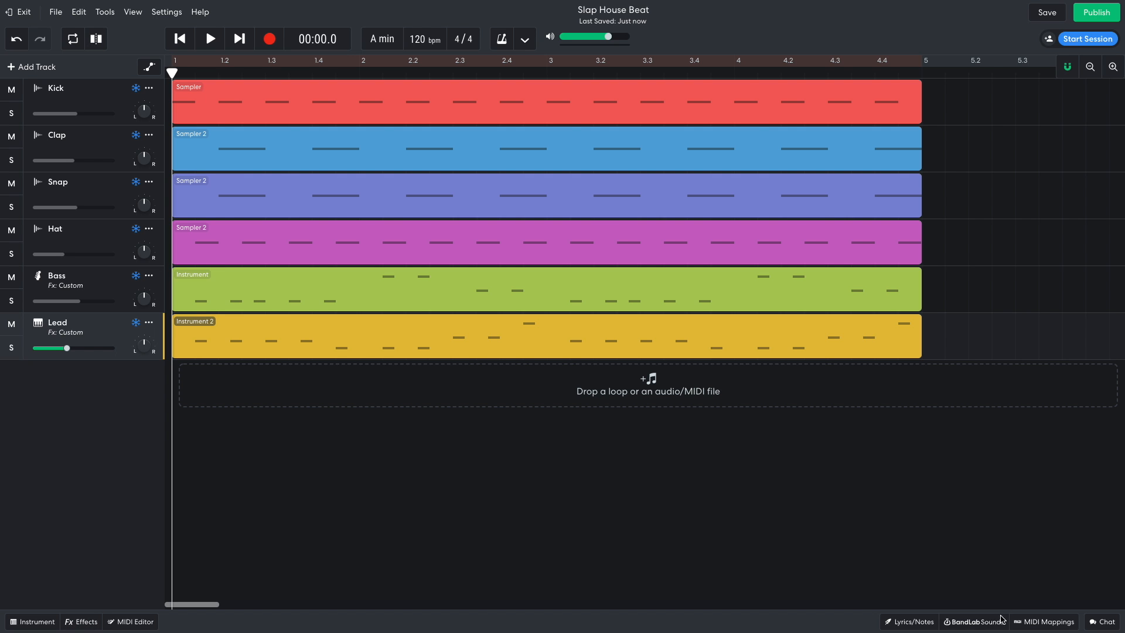
Open the BandLab Sounds loops and filter them to the Voice instrument and the Pop / RnB genre.
click(1001, 619)
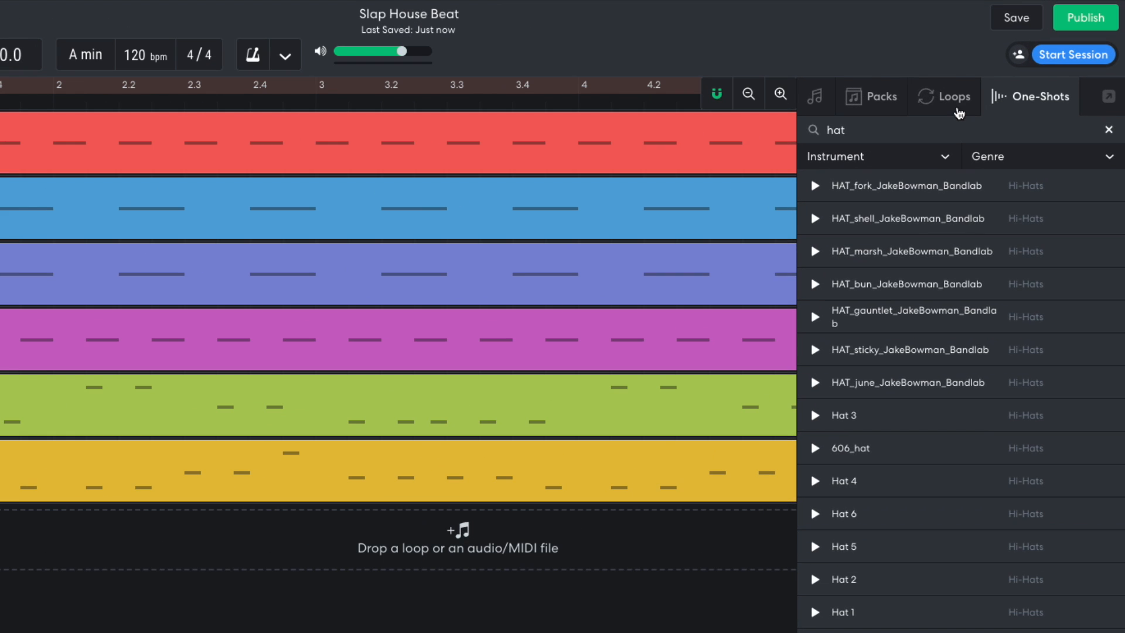
click(1006, 78)
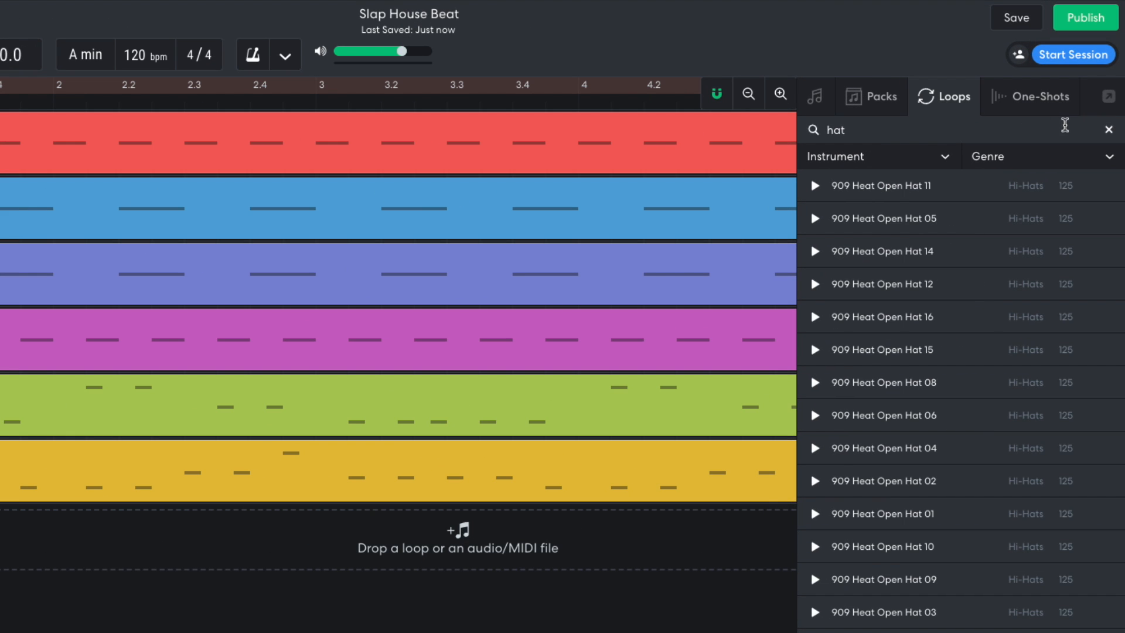
click(895, 161)
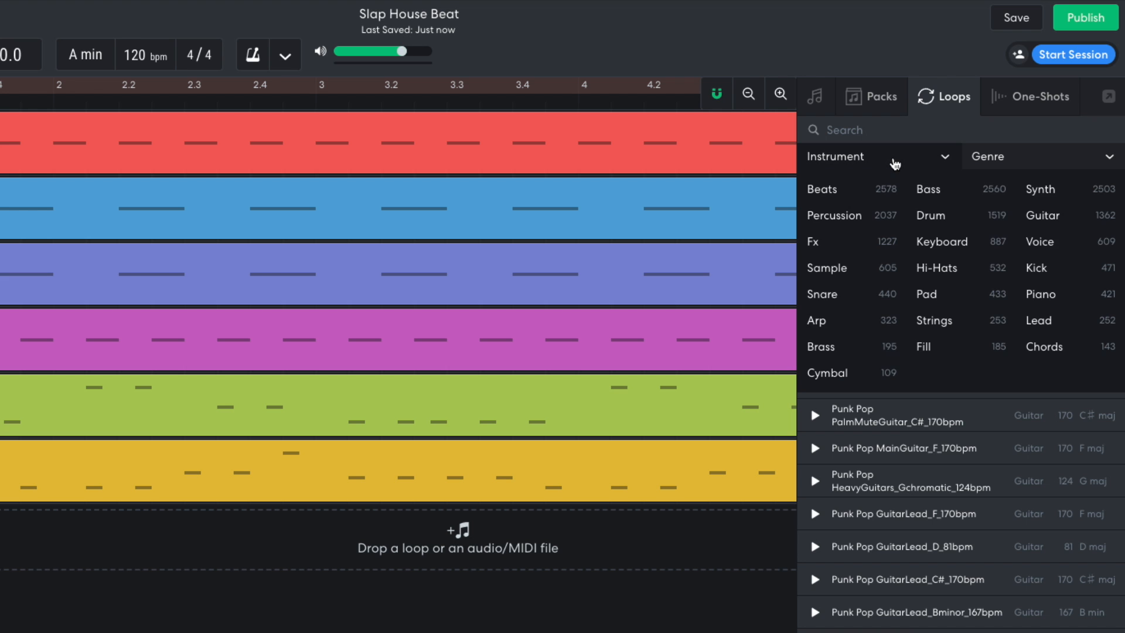
click(1037, 243)
click(1006, 157)
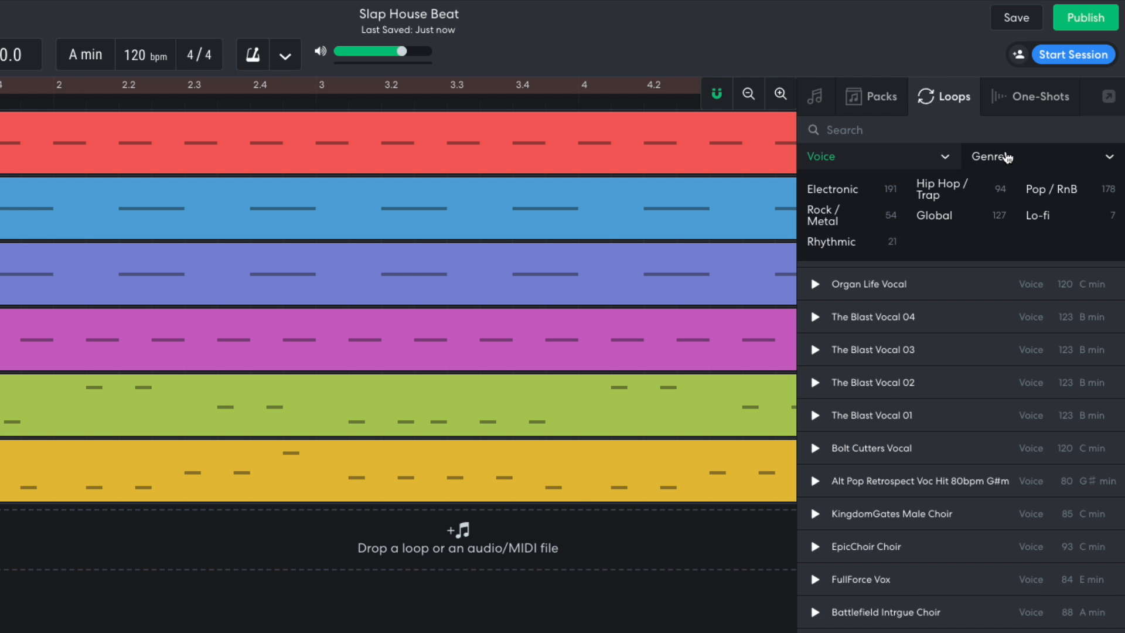
click(1025, 186)
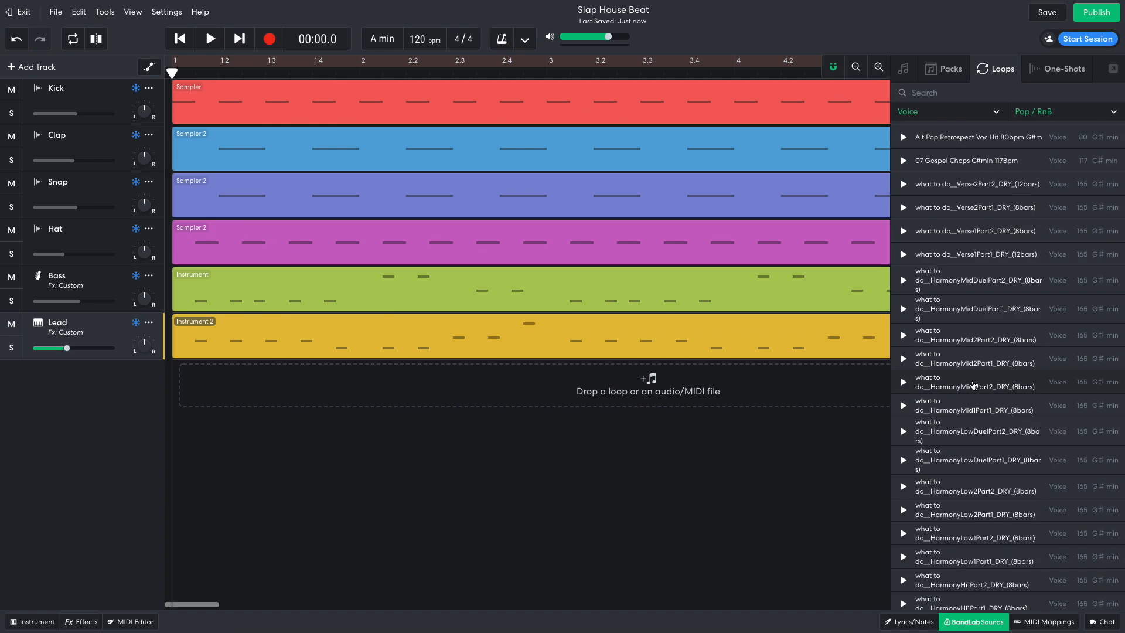
Find the vocal loop CIV_127_Gm_EllaVidaVoxDisorder08_2bar in the filtered loops and add it as a new track below Lead.
scroll(908, 571, down, 3)
scroll(970, 407, down, 10)
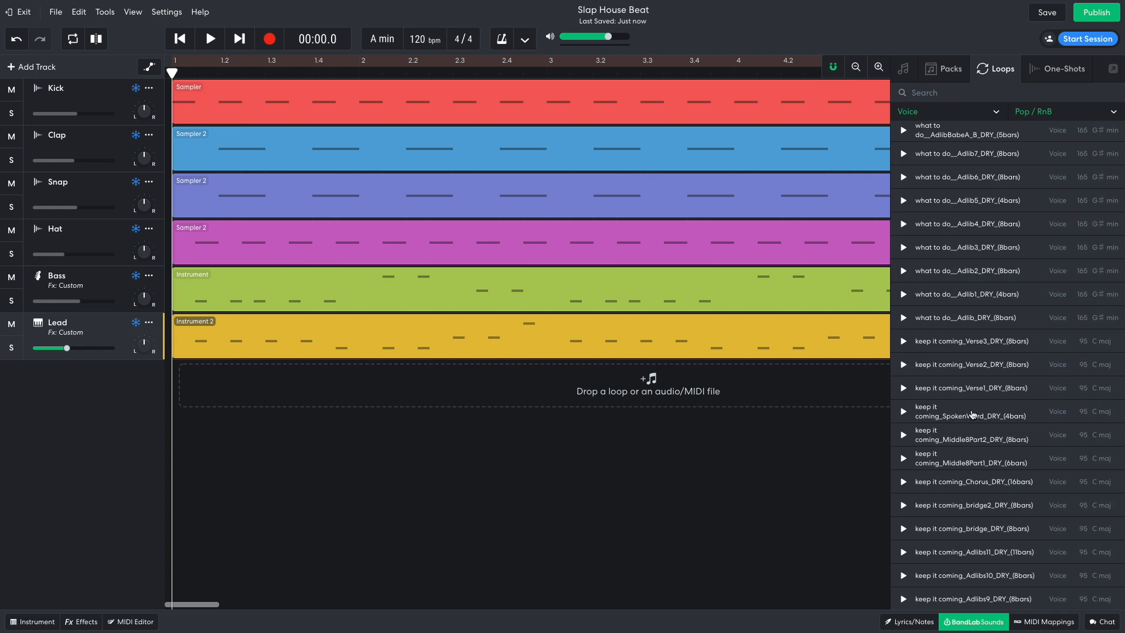
scroll(972, 413, down, 15)
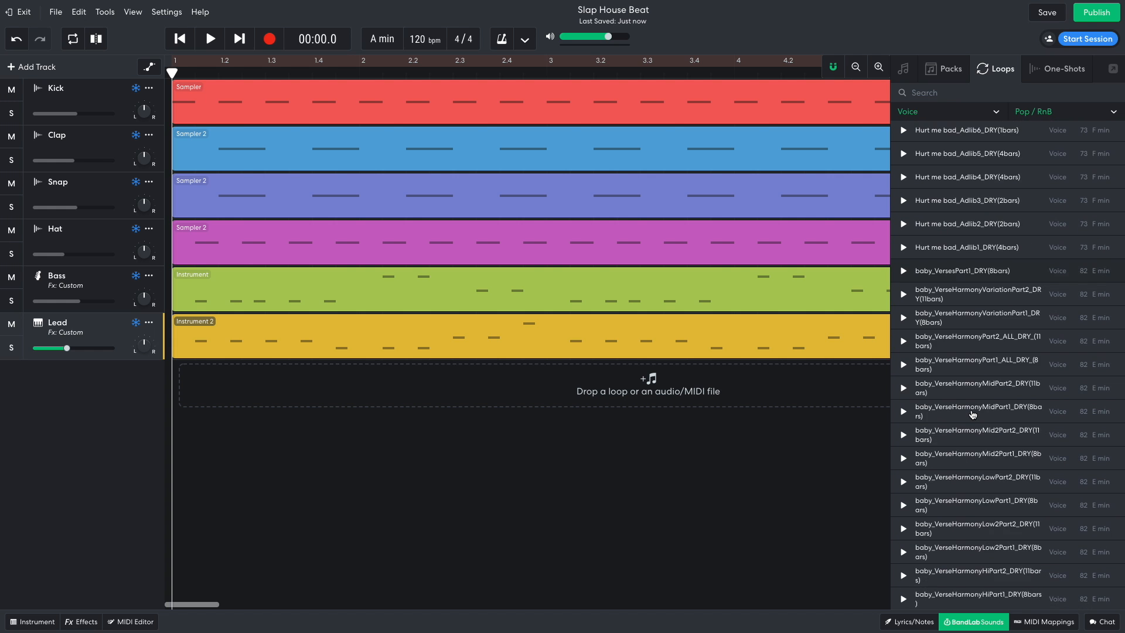
scroll(972, 414, down, 12)
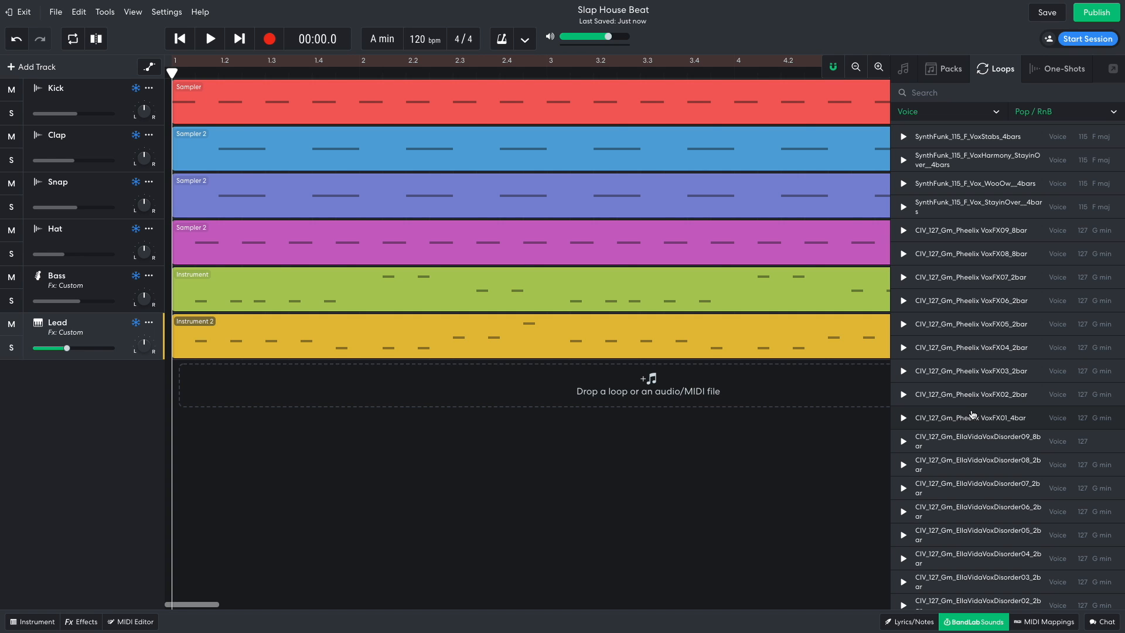
drag(967, 463, 355, 387)
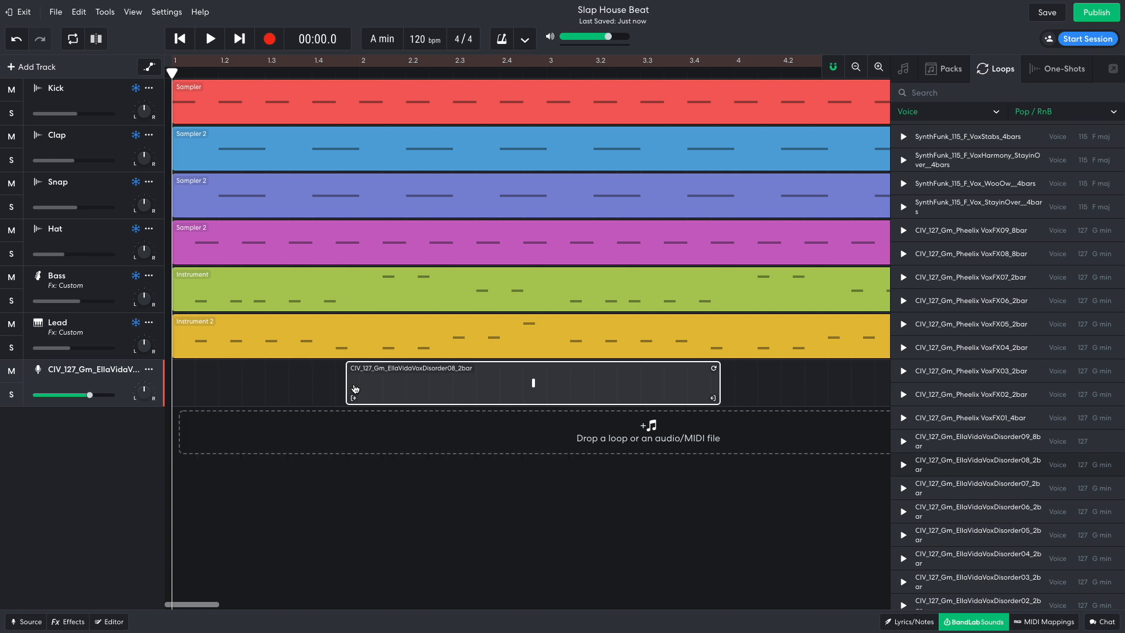
Move the vocal clip to bar 1, loop it to the end of bar 4, and play the beat with it.
click(964, 622)
drag(508, 389, 334, 386)
drag(540, 368, 901, 350)
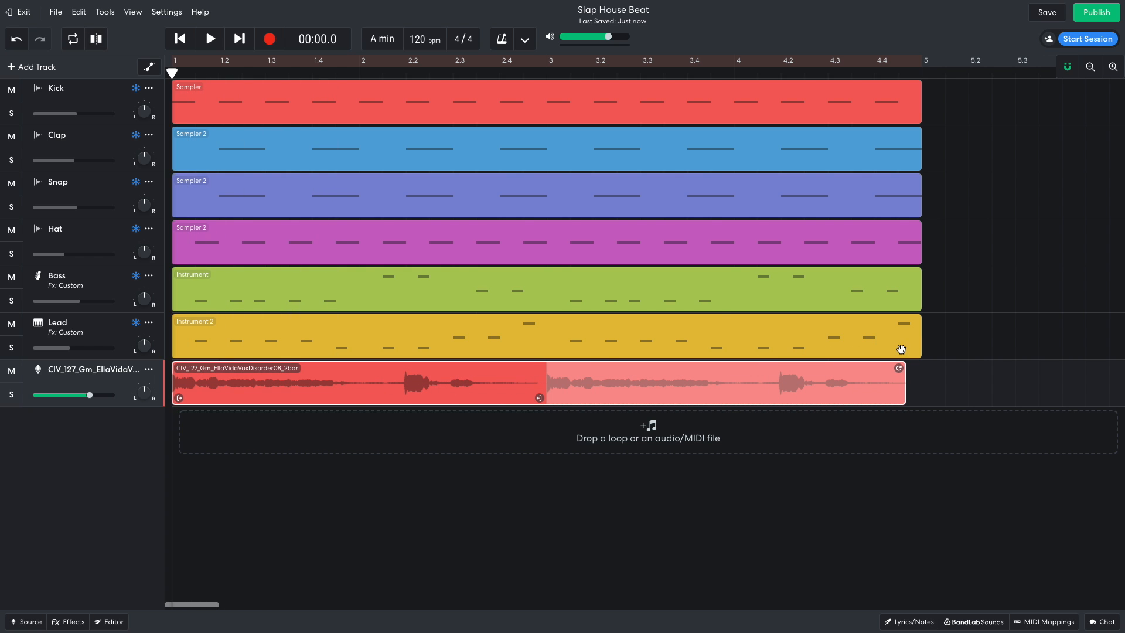
key(space)
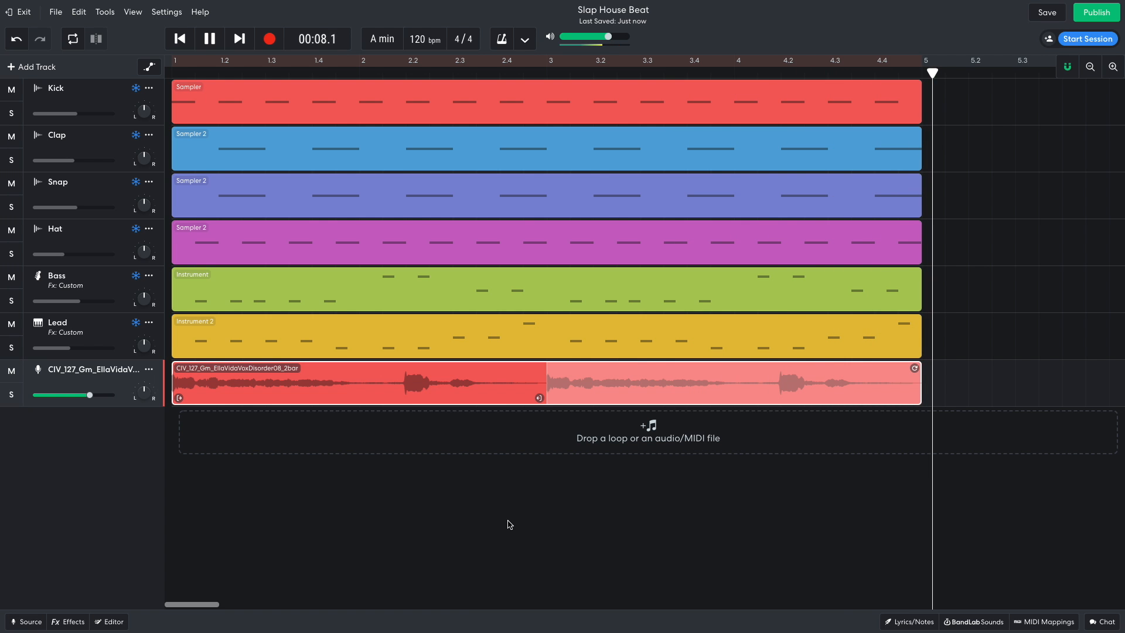
key(space)
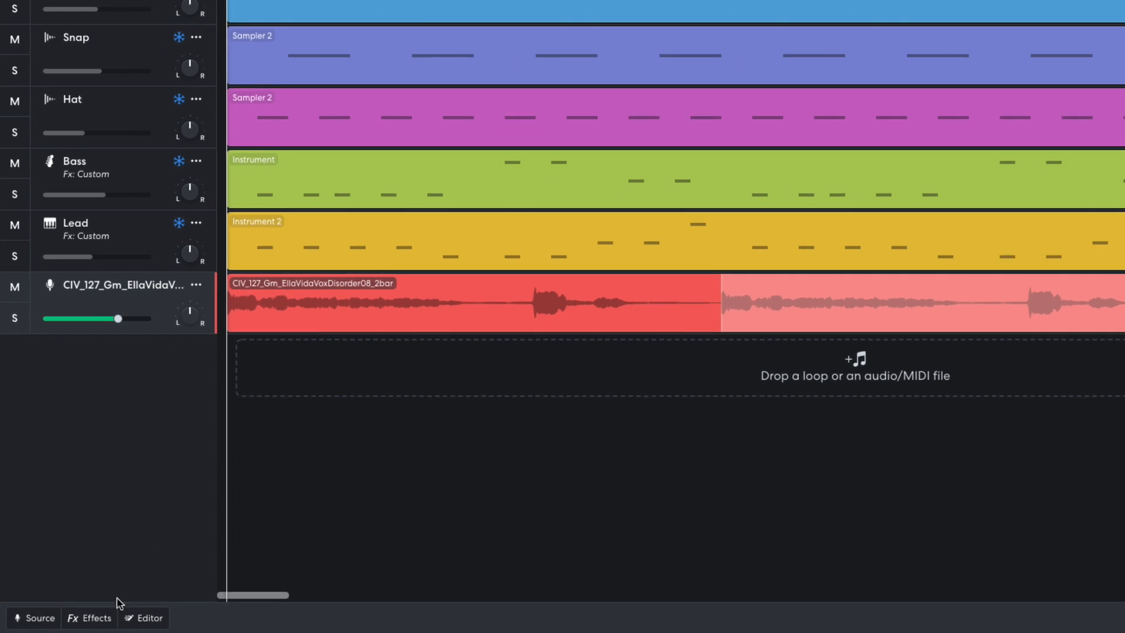
Add Studio Reverb to the vocal track with a low mix and small size, and play the beat at a lower vocal volume.
click(68, 621)
click(294, 505)
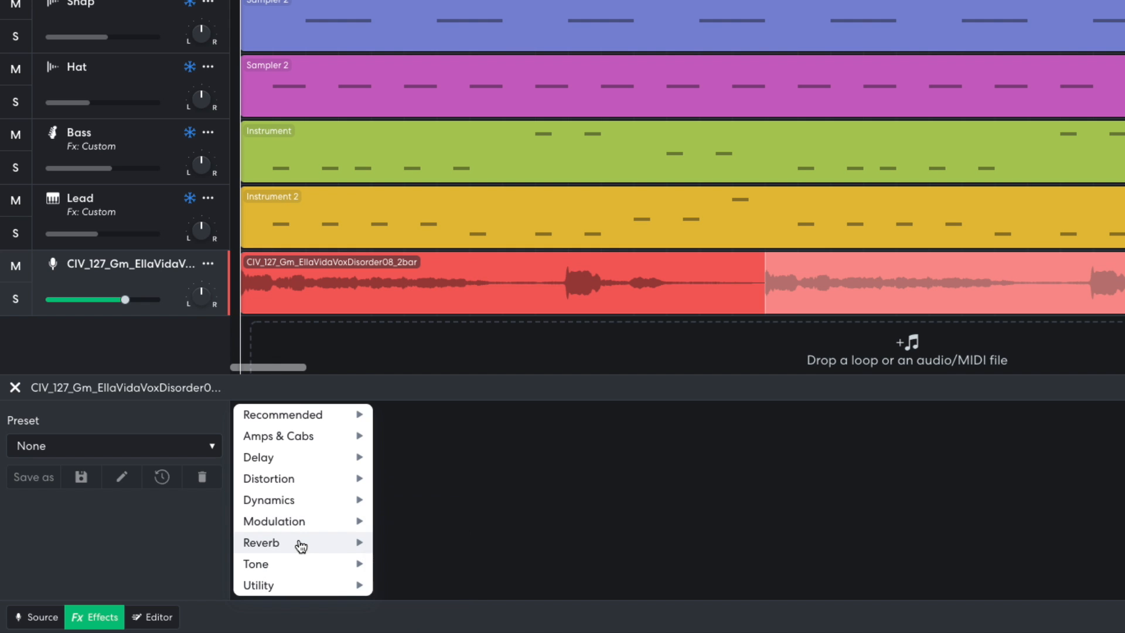
mouse_move(299, 542)
click(428, 585)
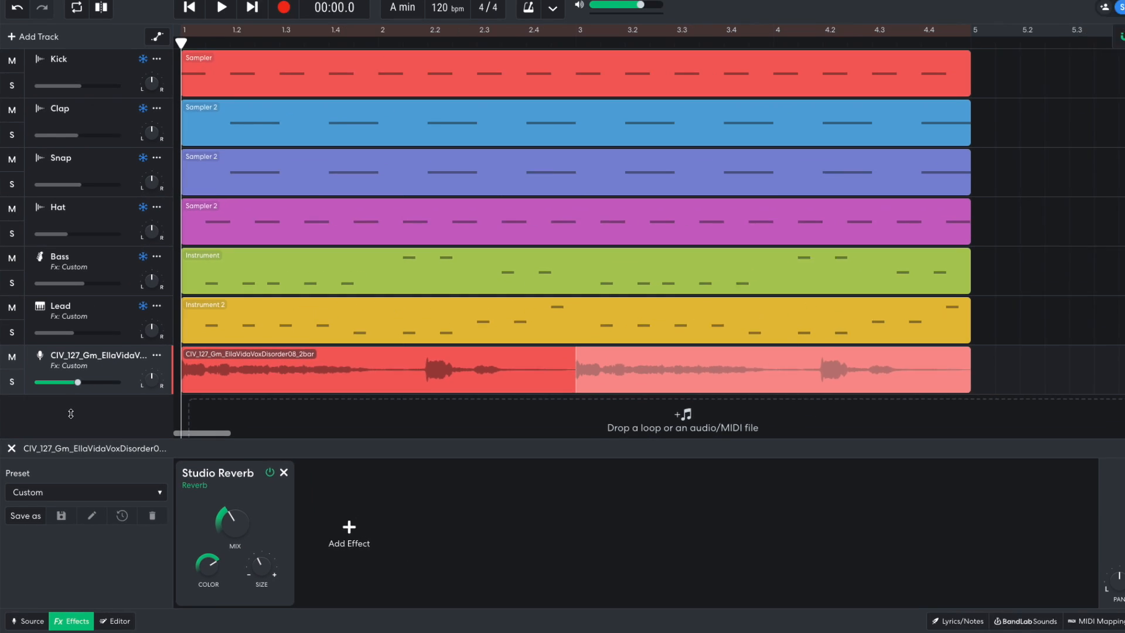
key(space)
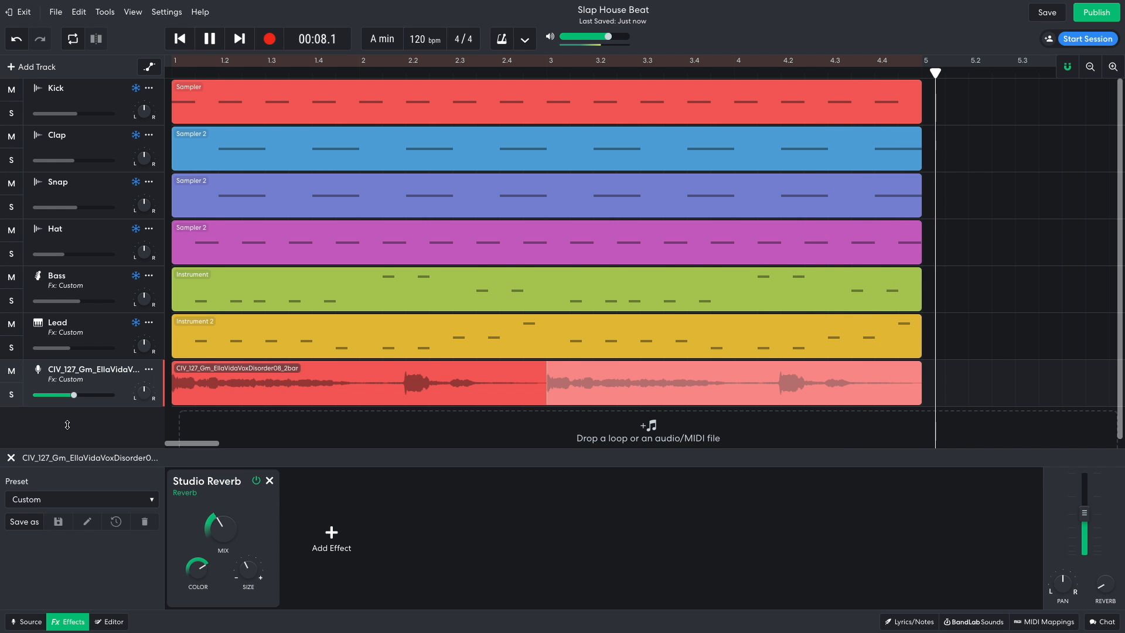
key(space)
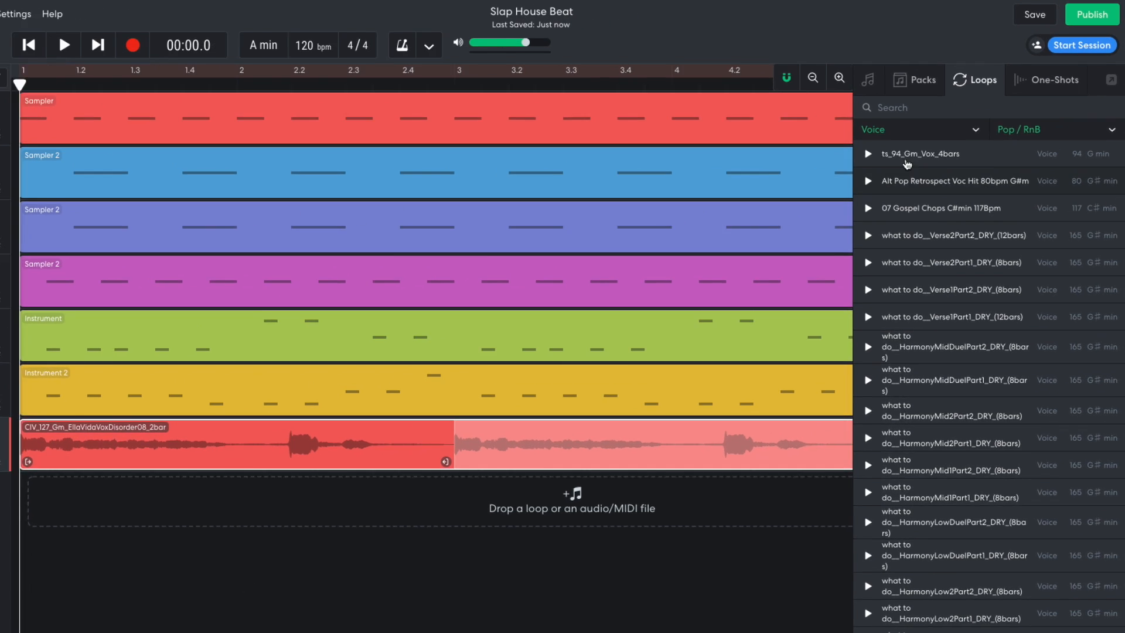
Clear the Voice and Pop / RnB filters and search the loops for "reverse".
click(934, 113)
click(911, 185)
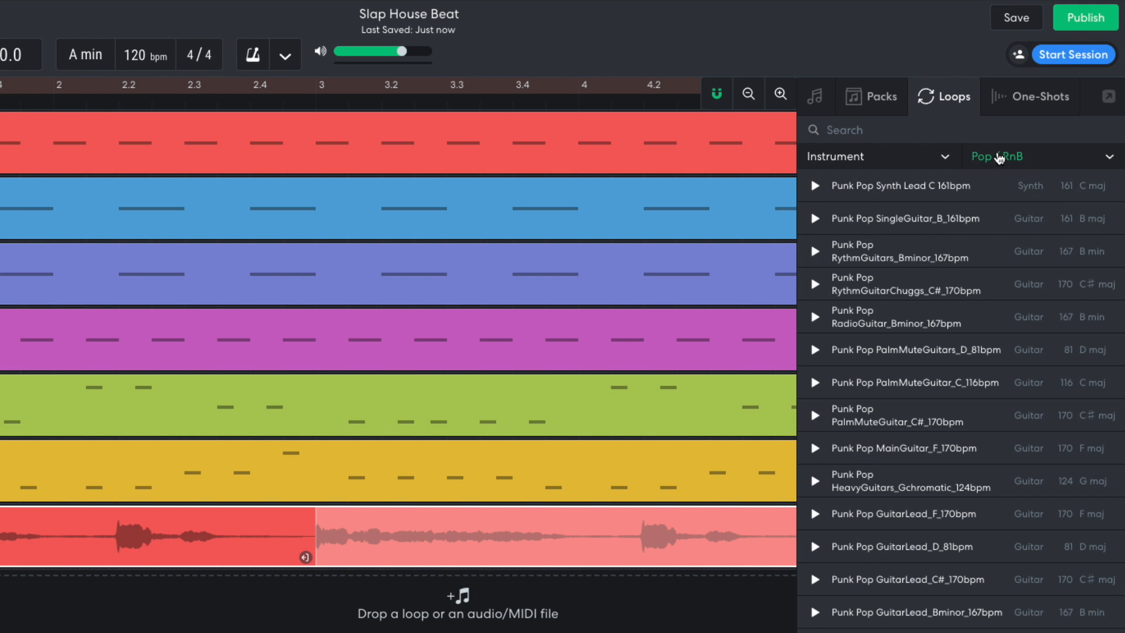
click(999, 157)
click(961, 184)
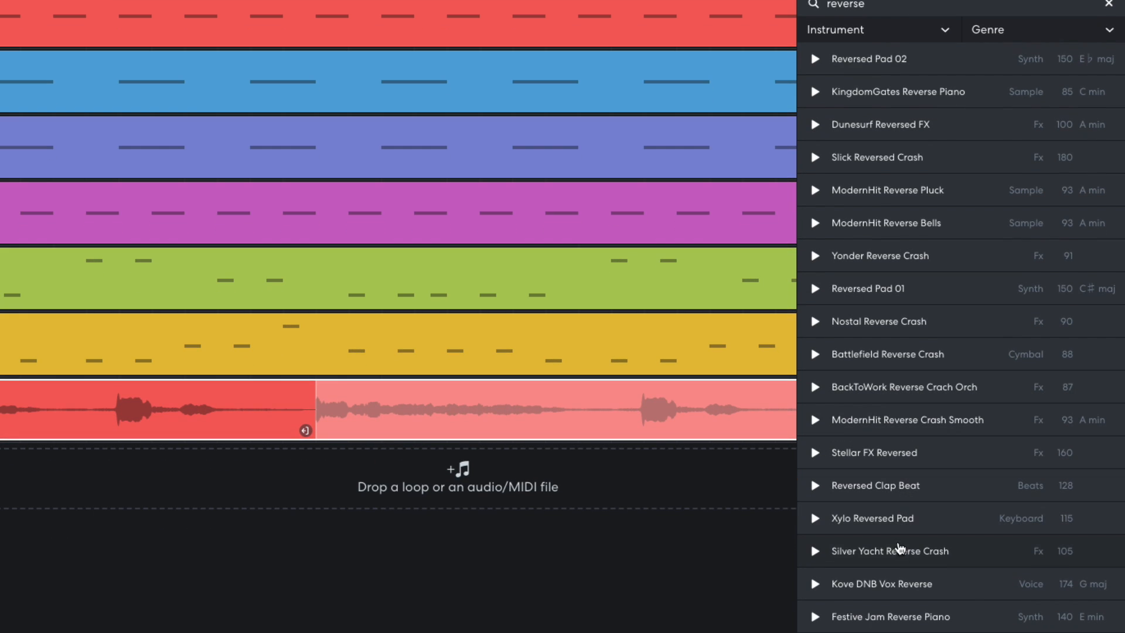
Add the Silver Yacht Reverse Crash loop as a new track and position its clip from bar 3 to the end of bar 4.
drag(777, 554, 434, 491)
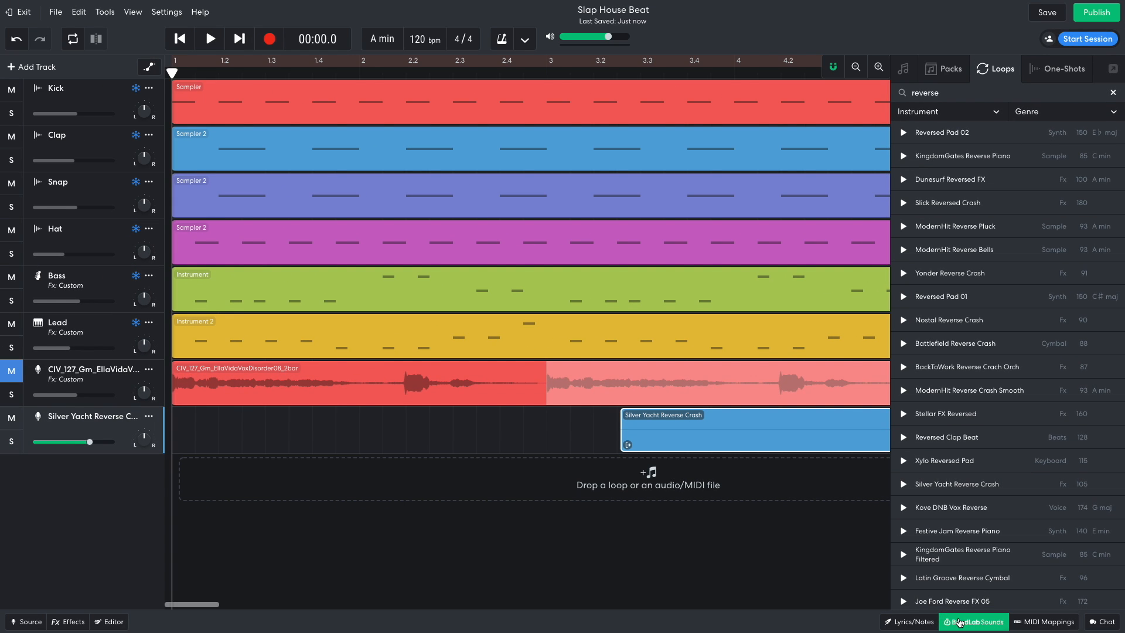
click(959, 622)
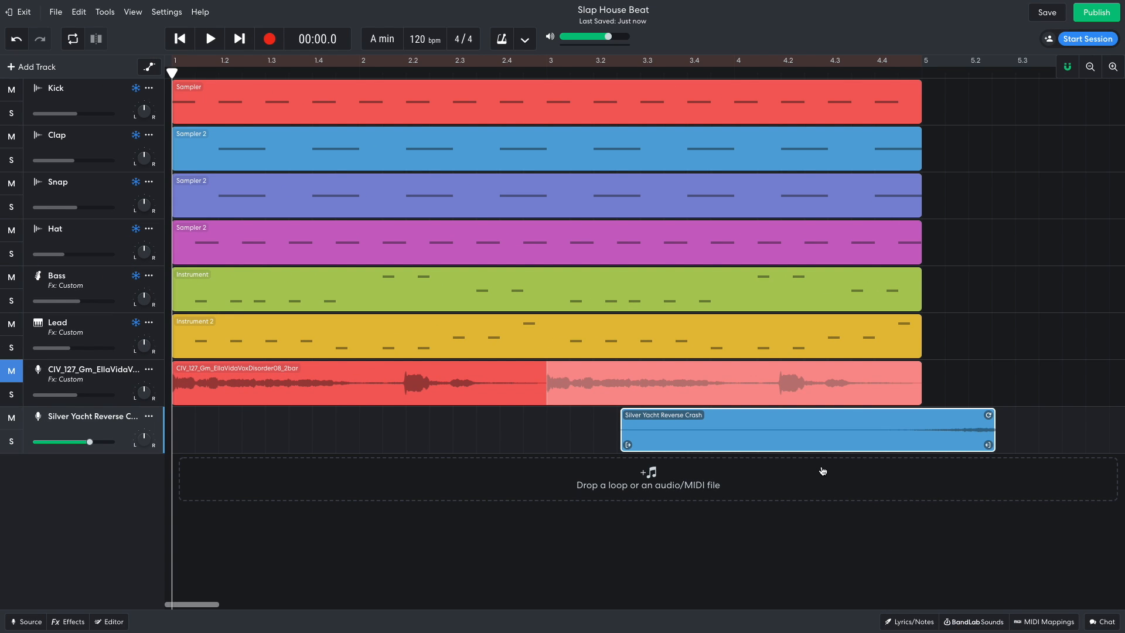
drag(827, 441, 752, 439)
Add Studio Reverb to the Silver Yacht Reverse Crash track, and play the beat at a lower crash volume.
click(69, 622)
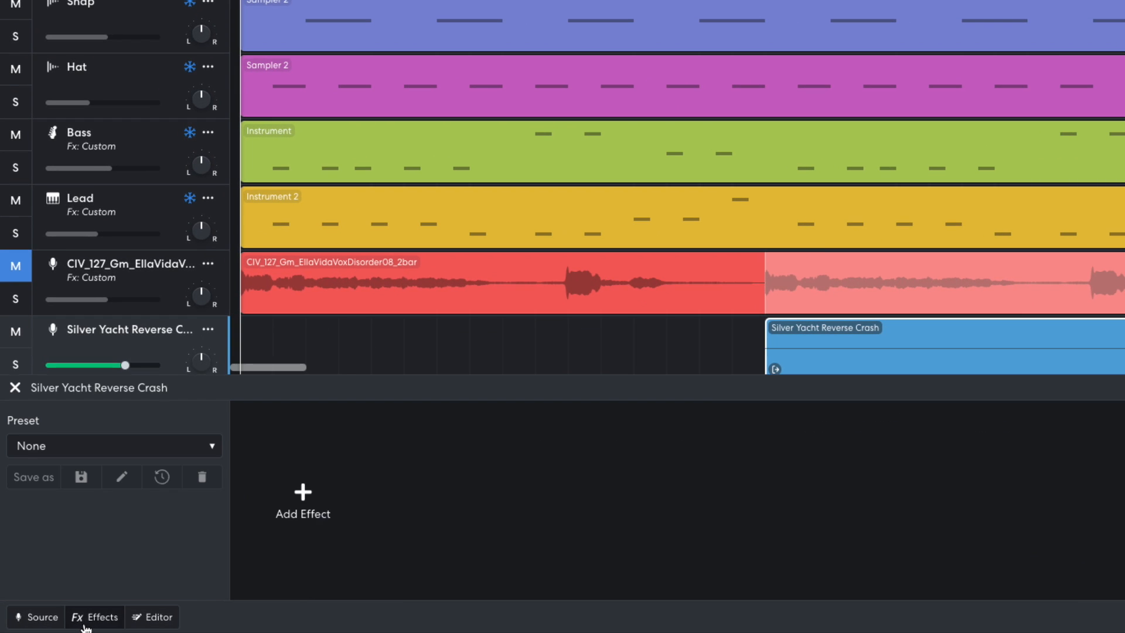
click(297, 495)
mouse_move(293, 539)
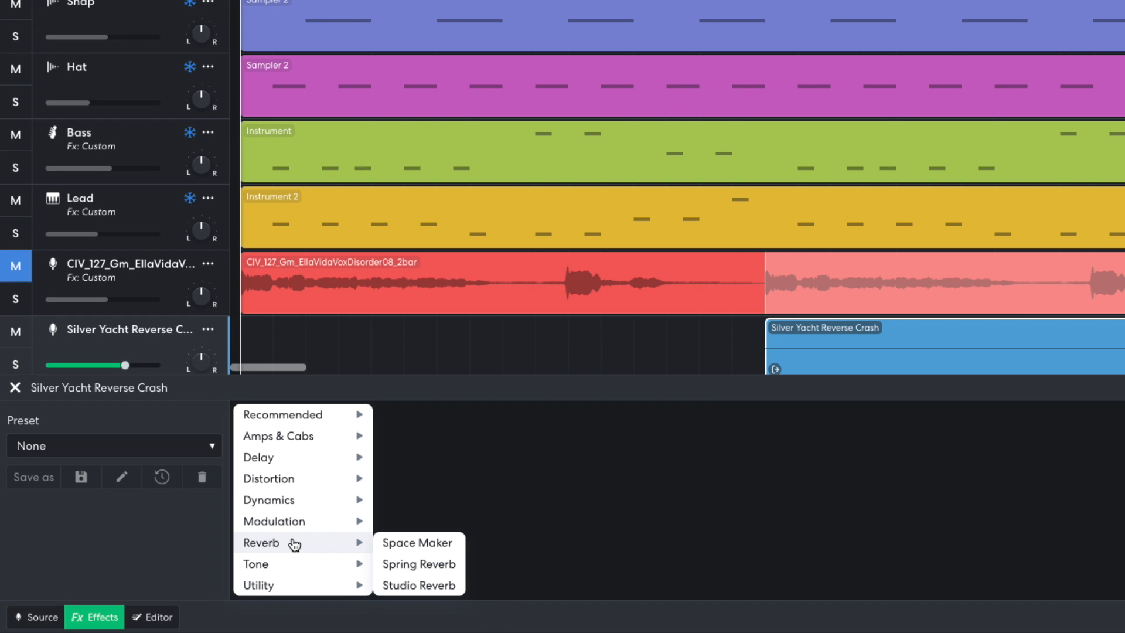
click(432, 588)
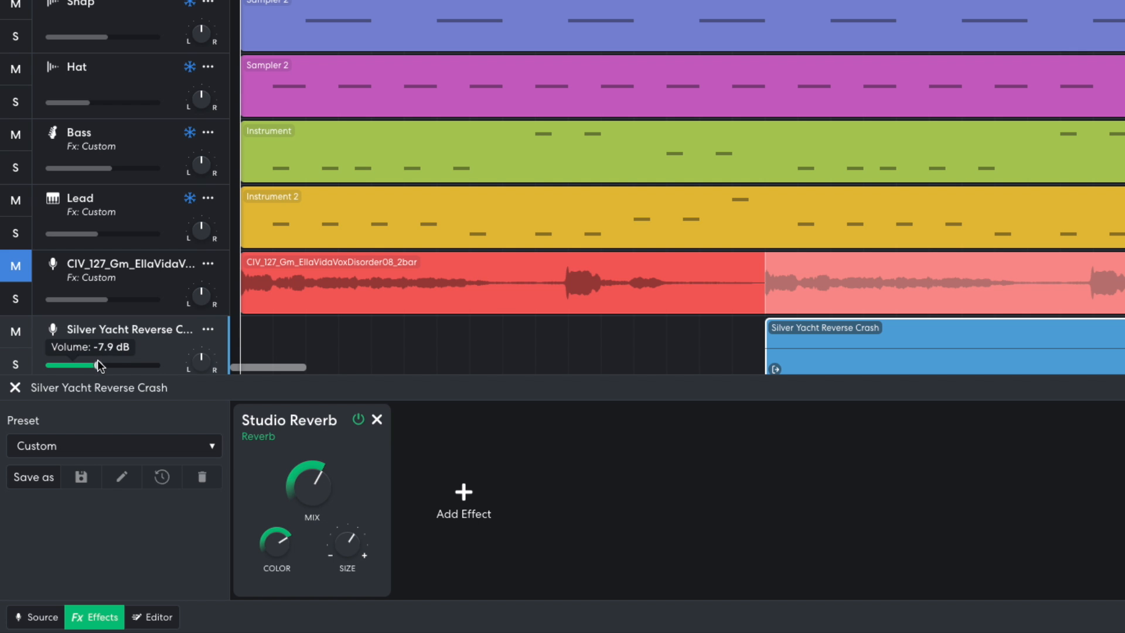
drag(98, 364, 101, 365)
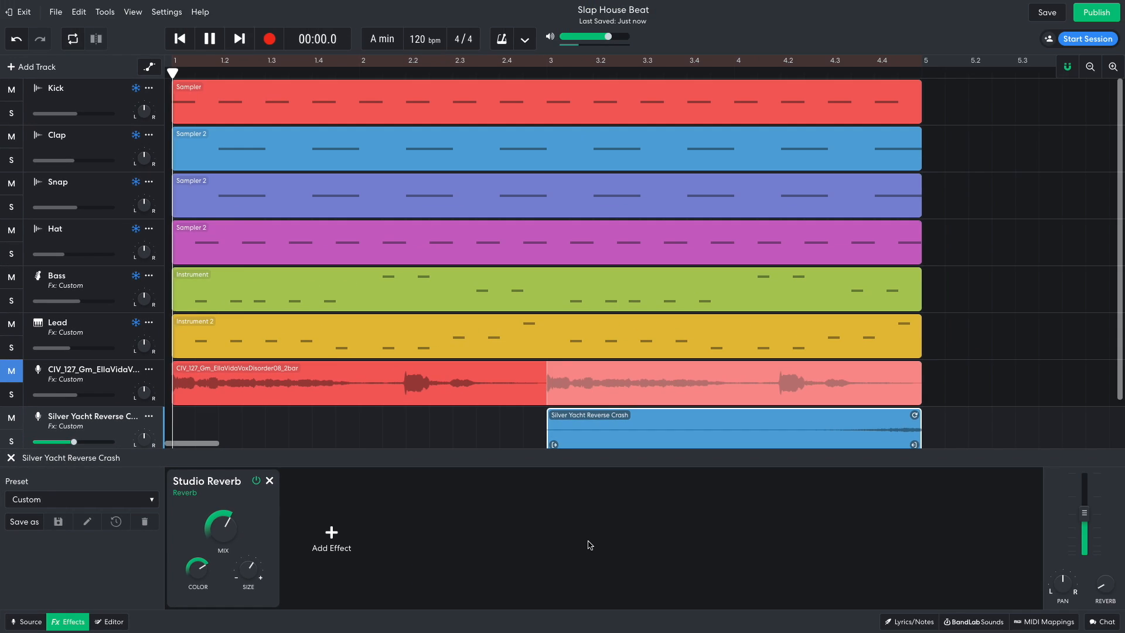
key(space)
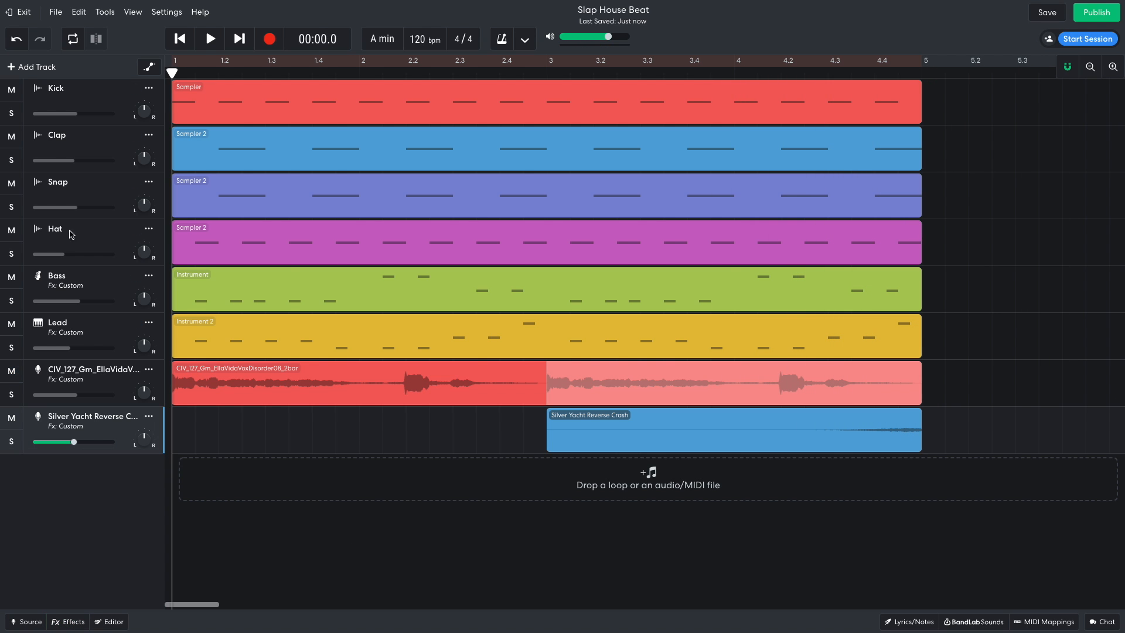
Add an instrument track with the New Age Synth sound from Synth Pads and play the pad part with the soloed Lead and vocal.
click(53, 69)
click(423, 245)
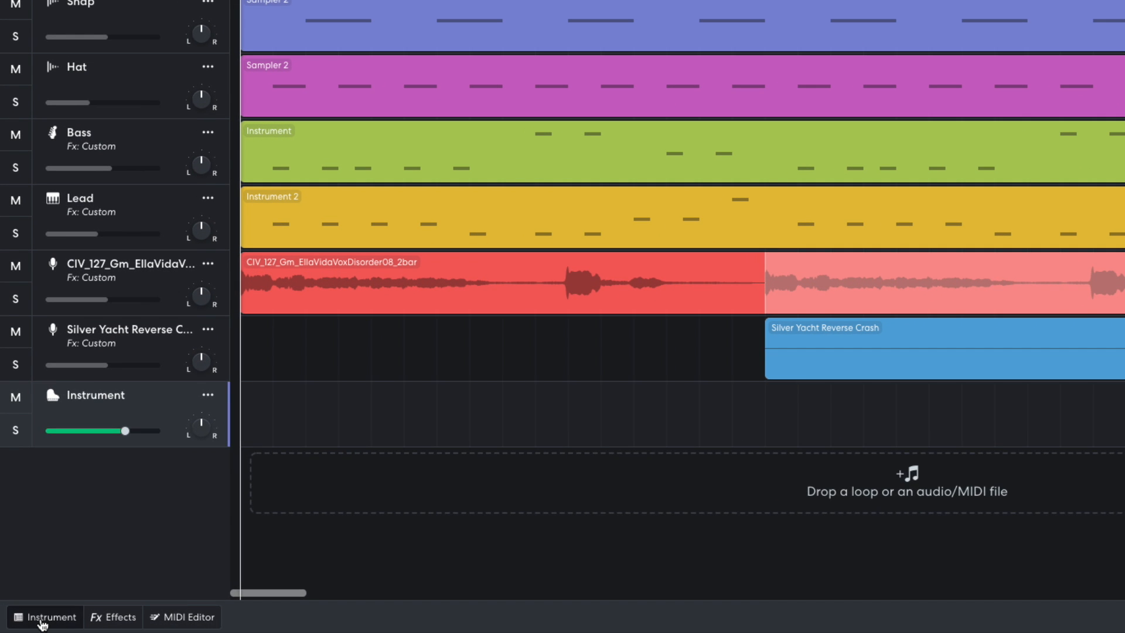
click(42, 618)
click(97, 433)
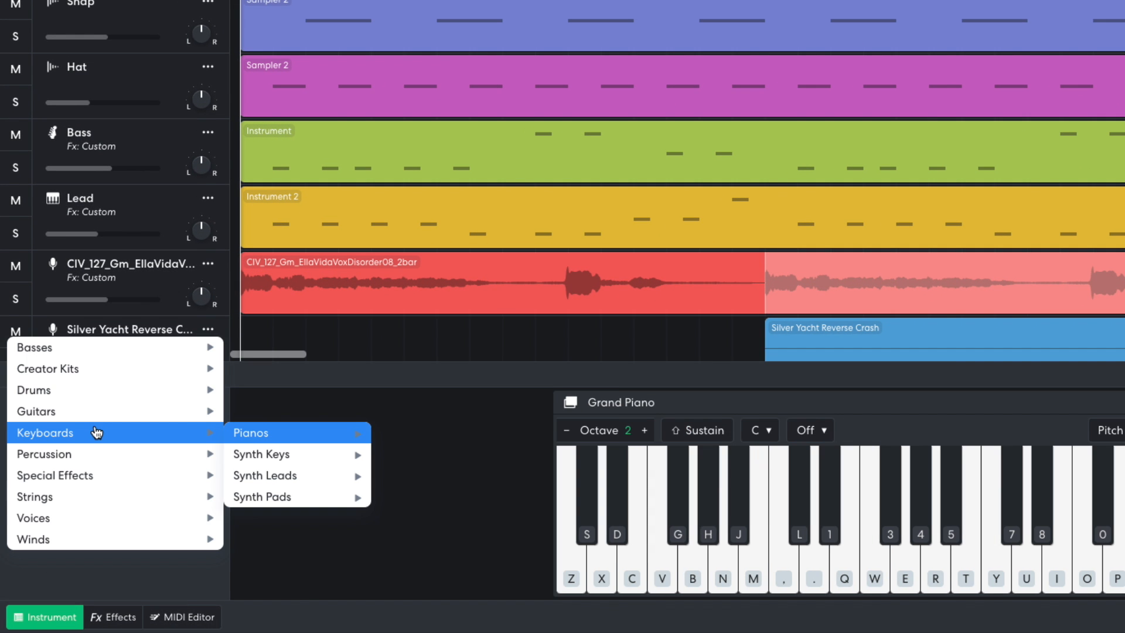
click(269, 497)
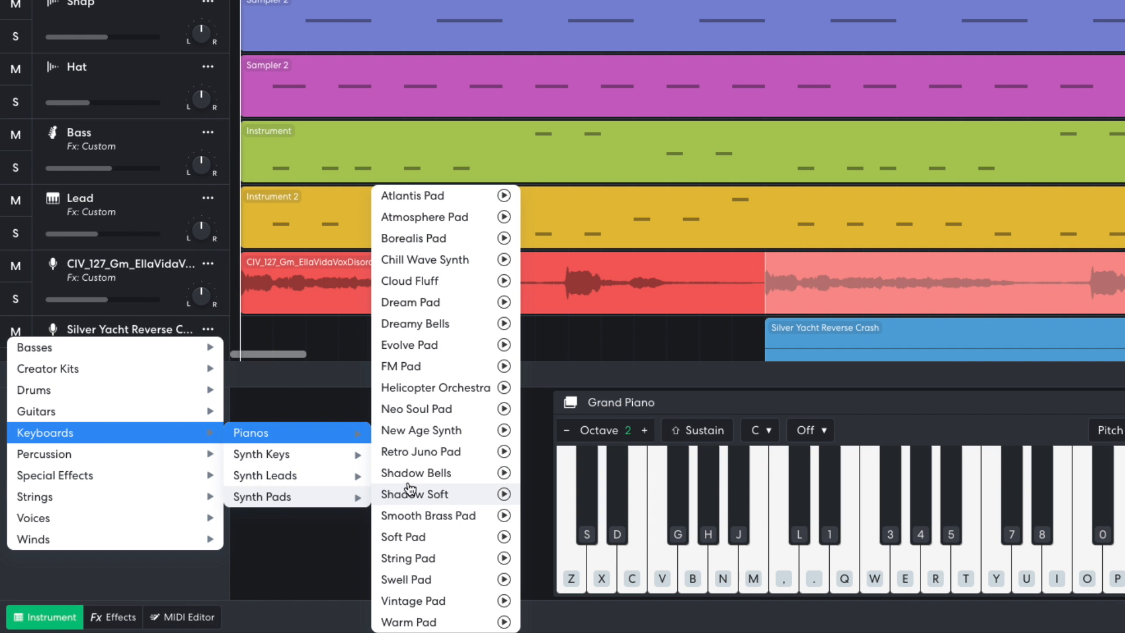
click(443, 431)
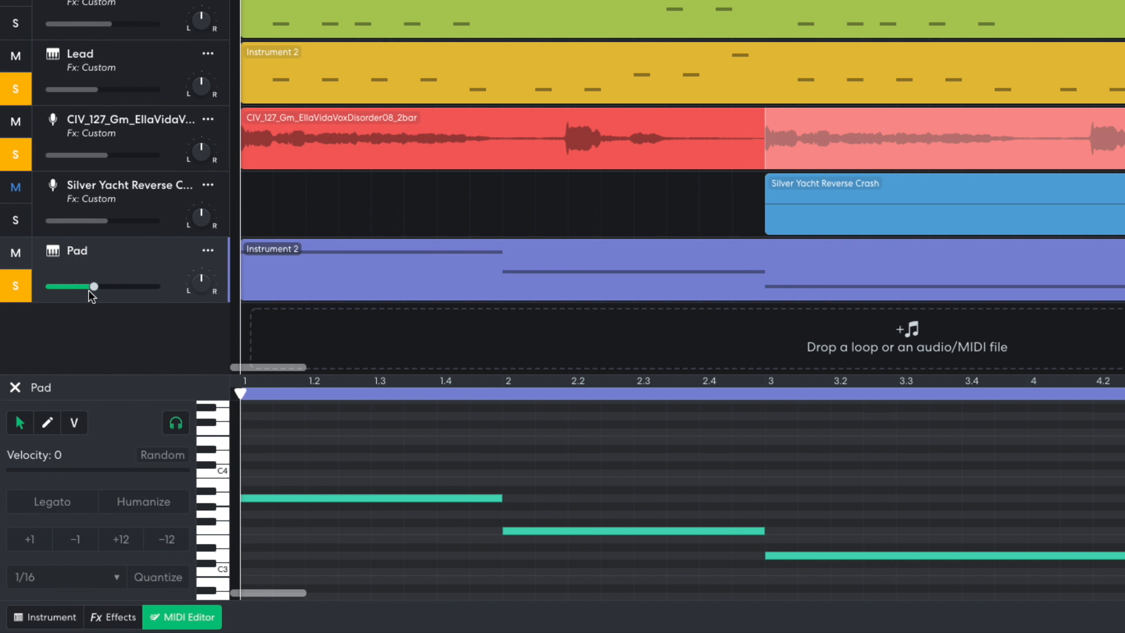
key(space)
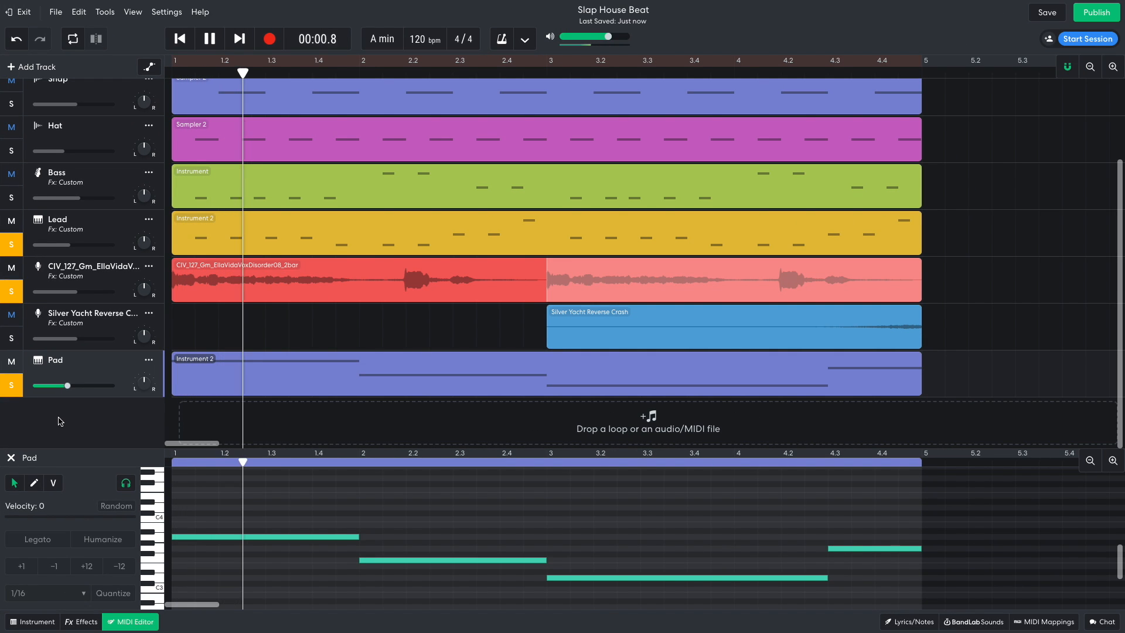